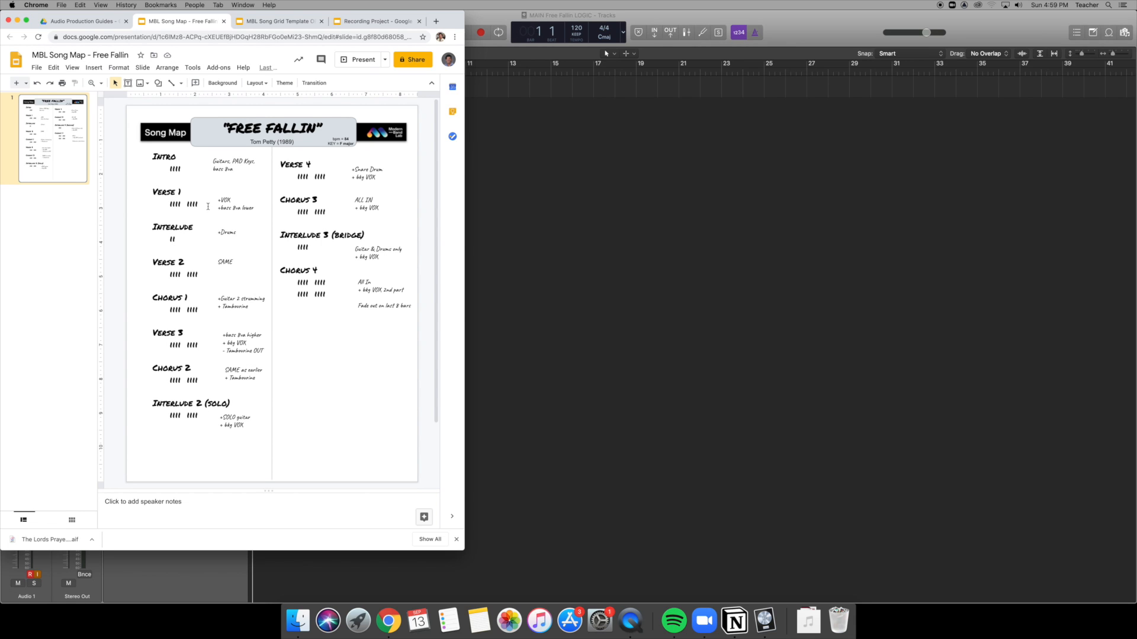
Switch to the Logic Pro project, set the song key to F major and show the global tracks
left_click(556, 165)
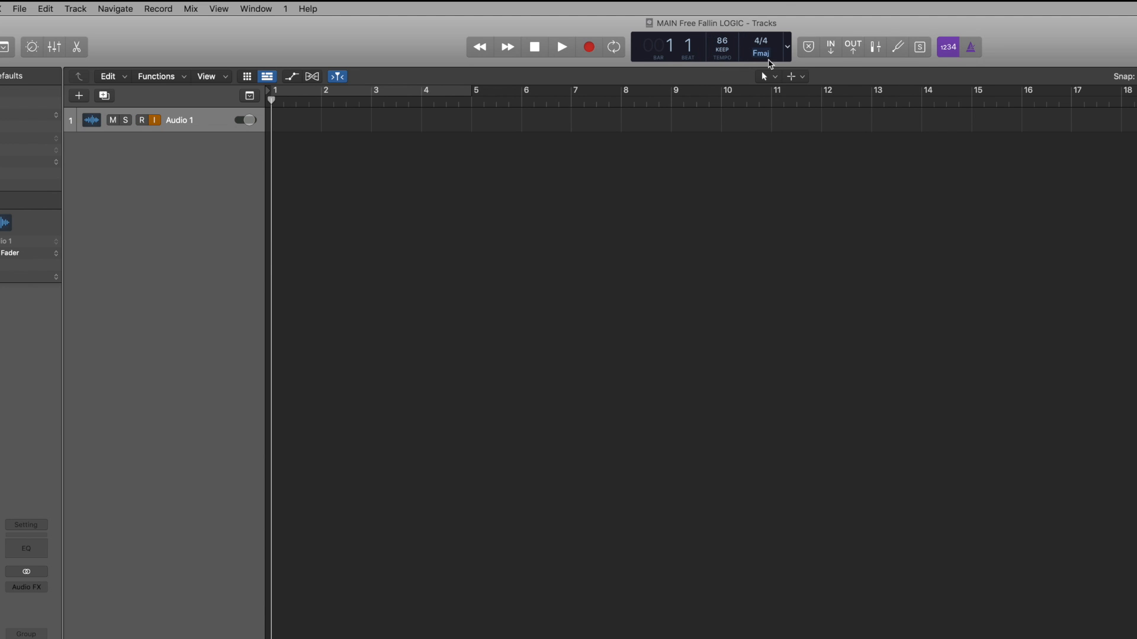
left_click(764, 54)
left_click(765, 56)
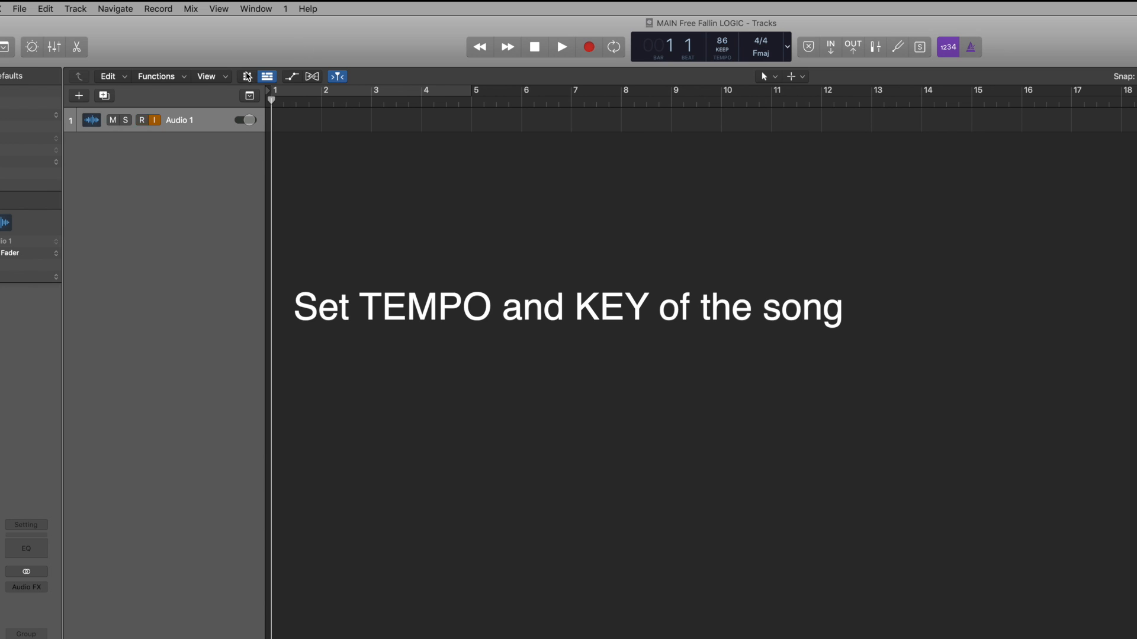
left_click(251, 97)
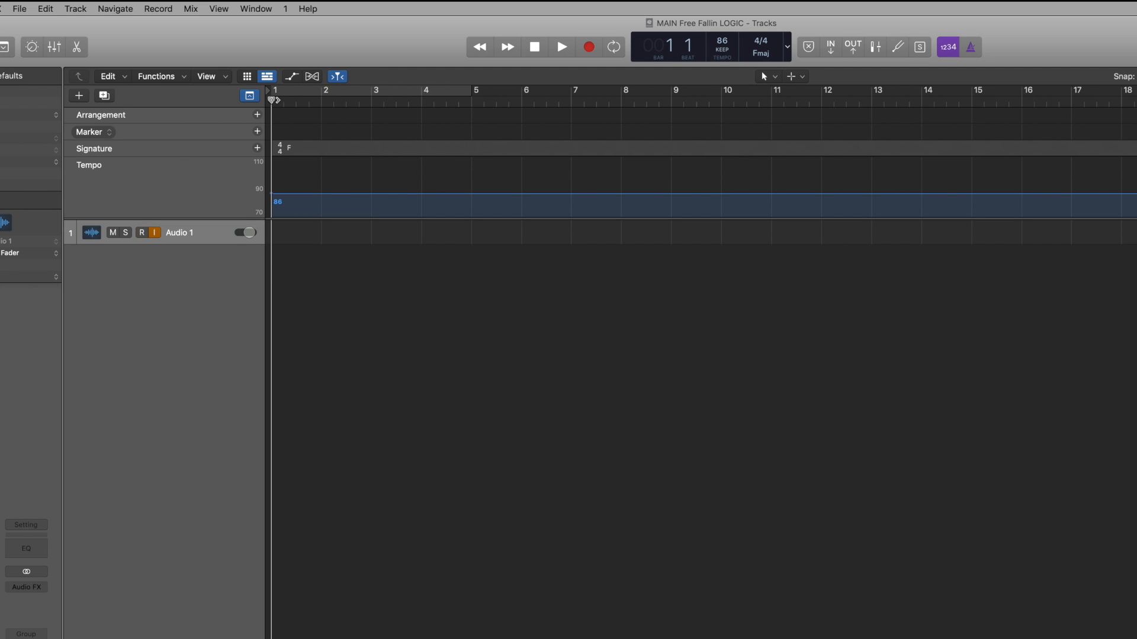
Add a trial marker at bar 2, preview it with the global tracks hidden, and delete it
left_click_drag(273, 101, 322, 101)
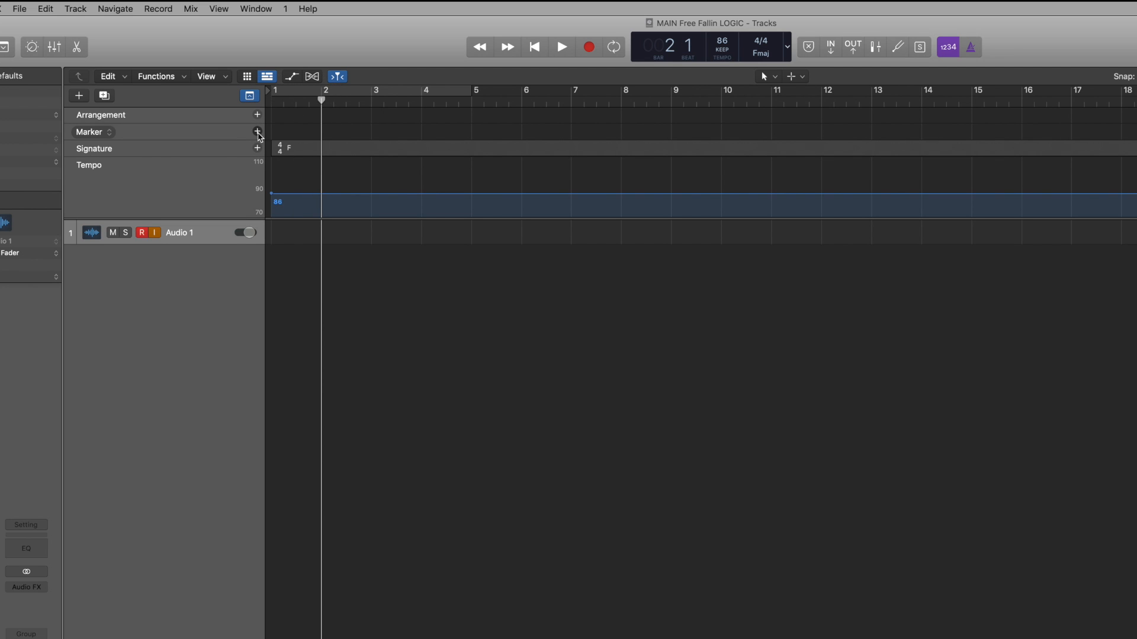
left_click(257, 131)
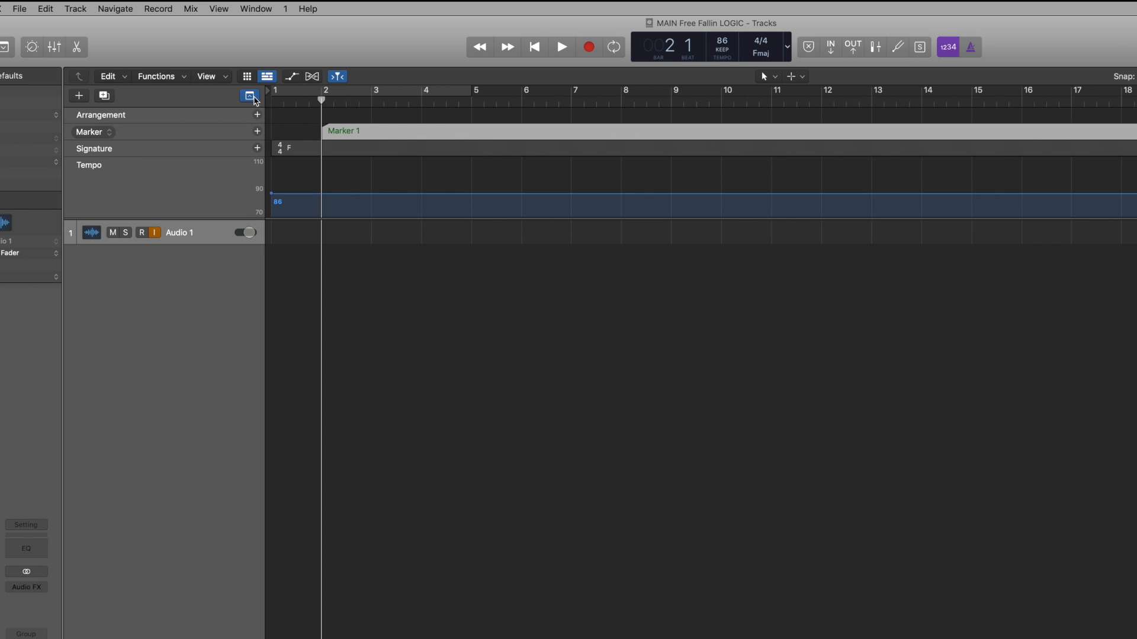
left_click(254, 98)
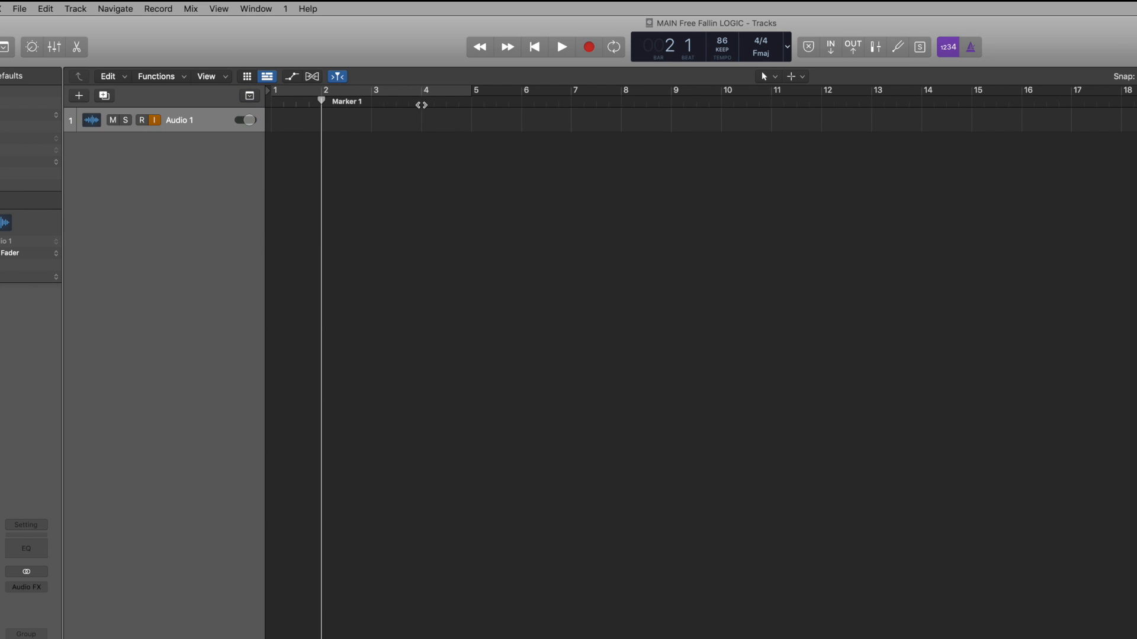
left_click(249, 96)
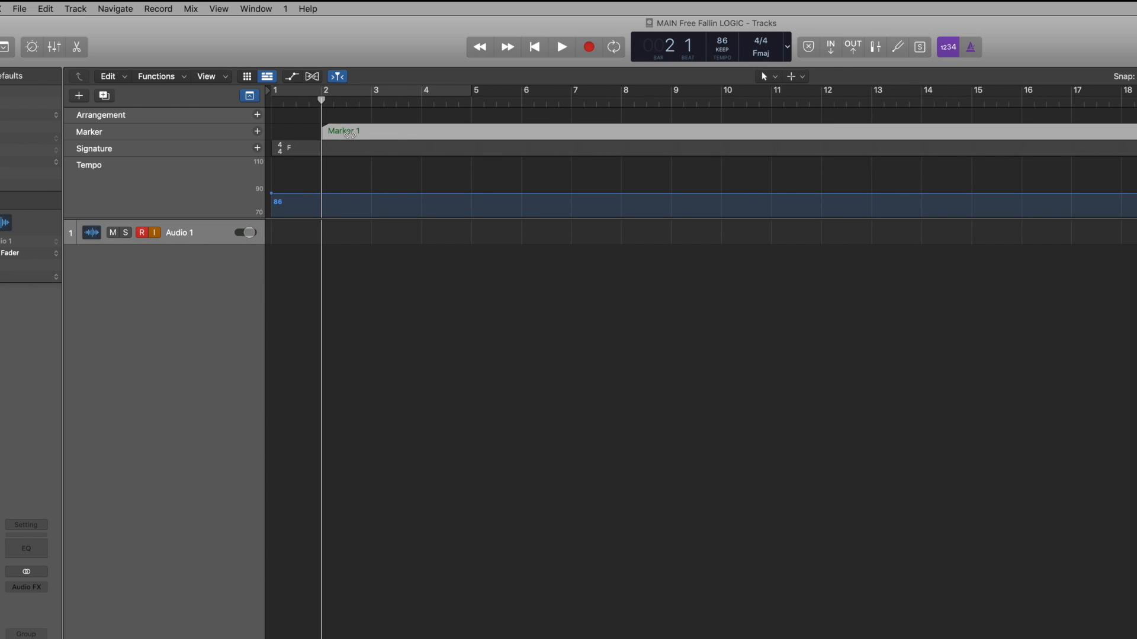
key("Delete")
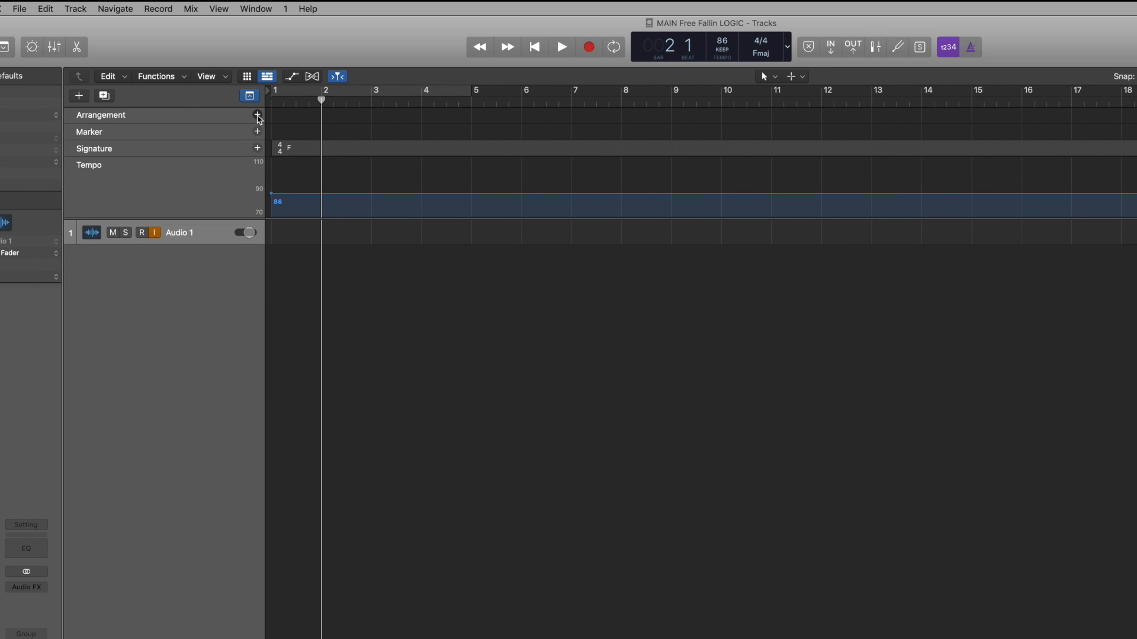
Add a trial Intro section to the arrangement, compare it with the global tracks hidden, and delete it
left_click(257, 115)
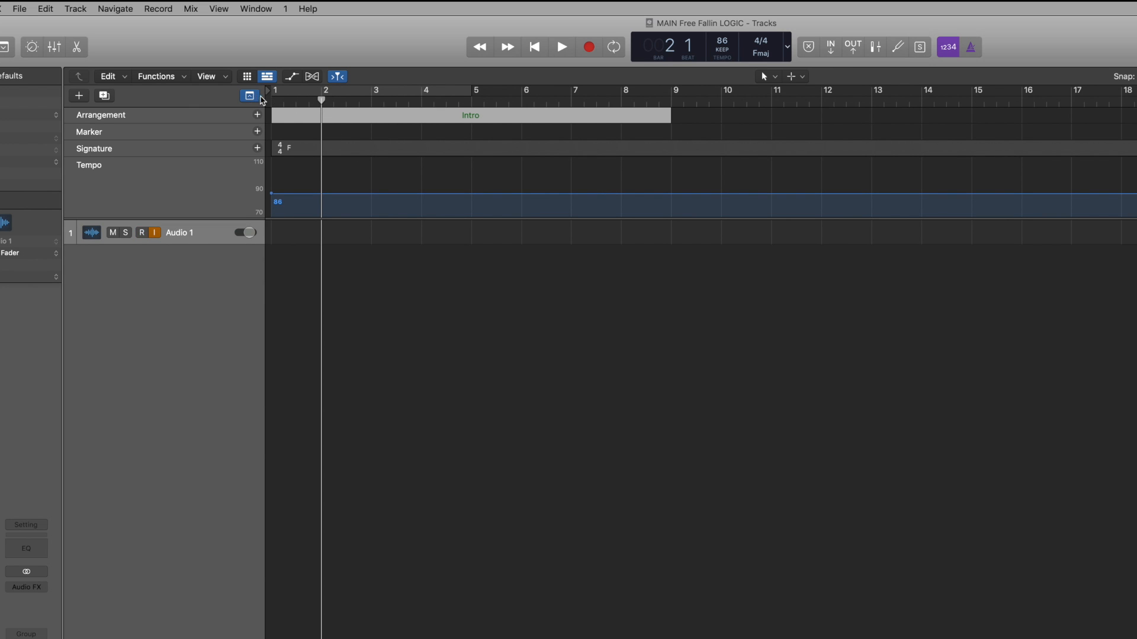
left_click(250, 97)
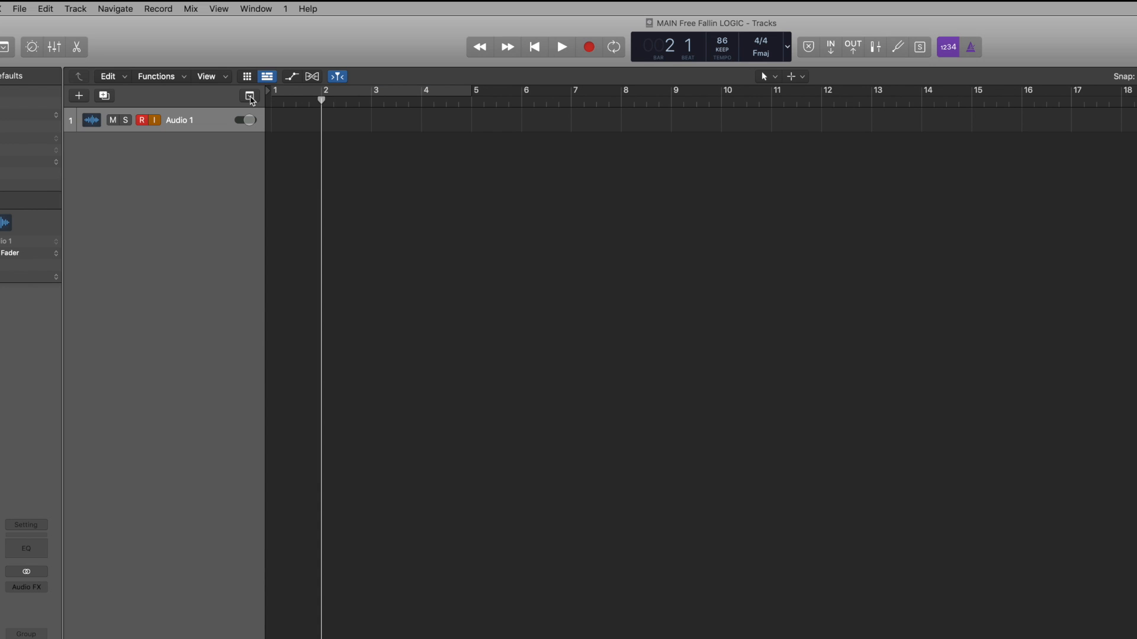
left_click(250, 96)
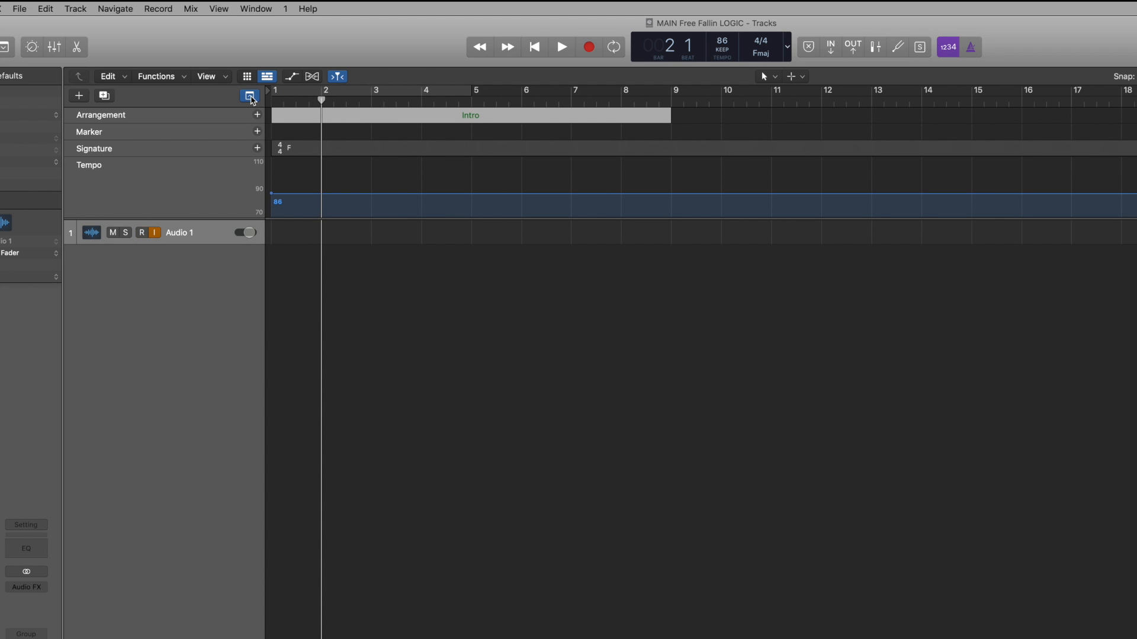
key("Delete")
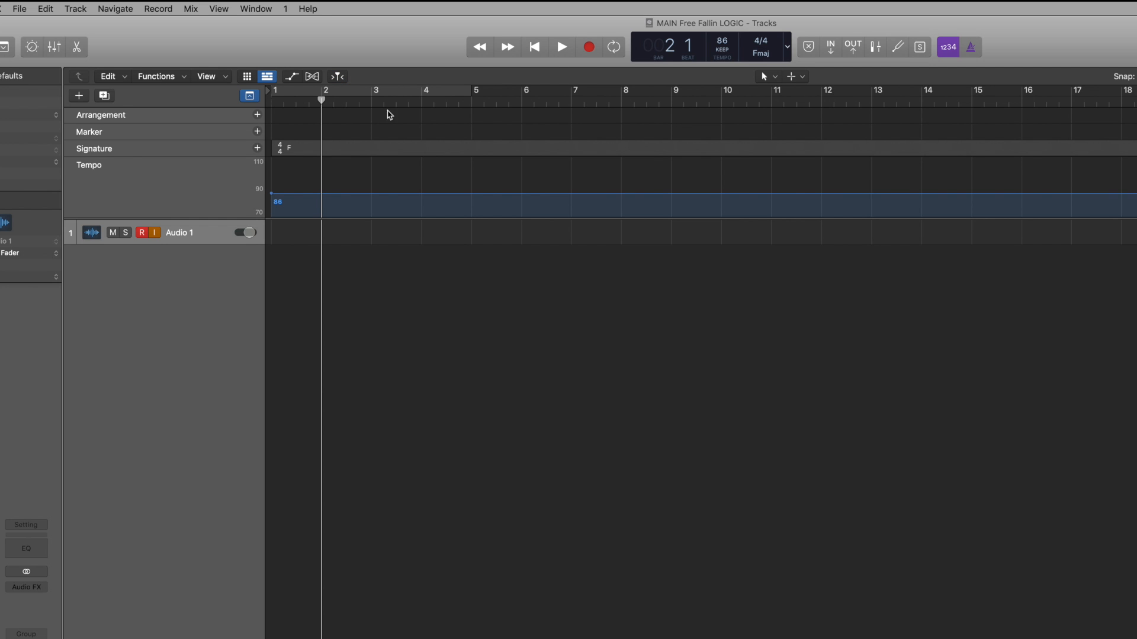
left_click(249, 96)
left_click(249, 96)
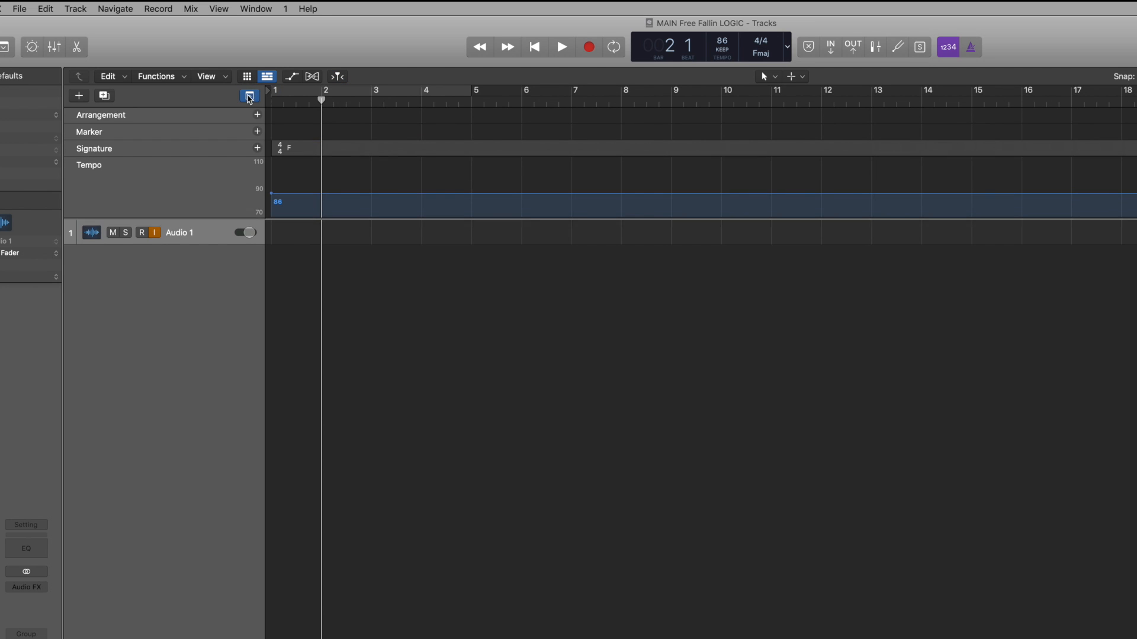
Place the playhead at bar 2, add a marker there and name it Intro
left_click(322, 98)
mouse_move(322, 98)
left_mouse_down()
mouse_move(278, 101)
mouse_move(320, 111)
left_mouse_up()
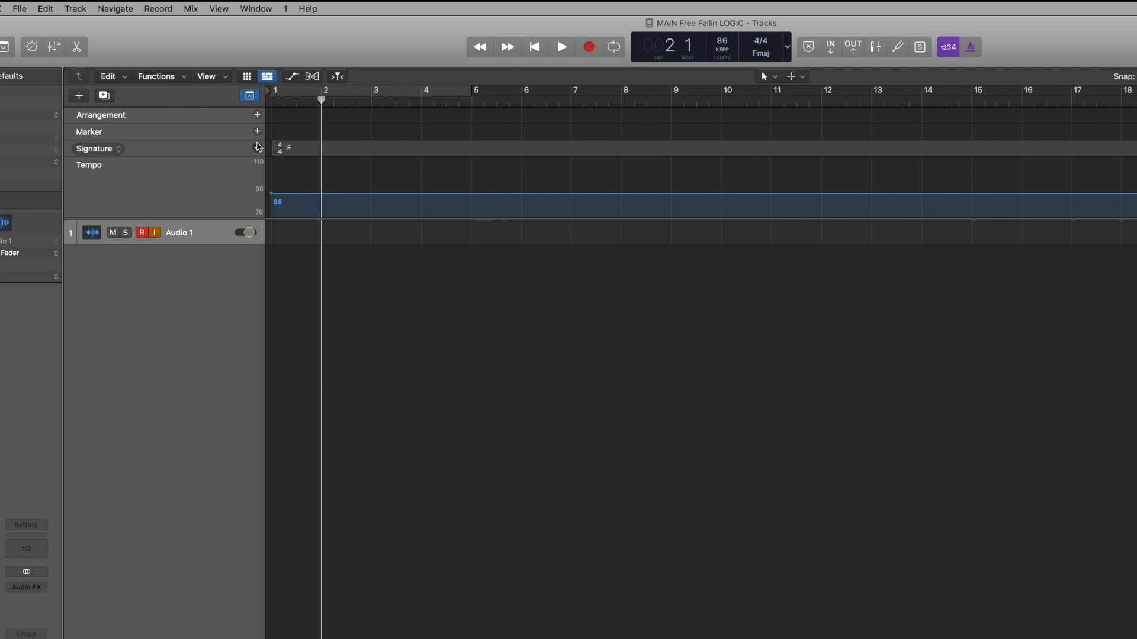
left_click_drag(290, 100, 321, 100)
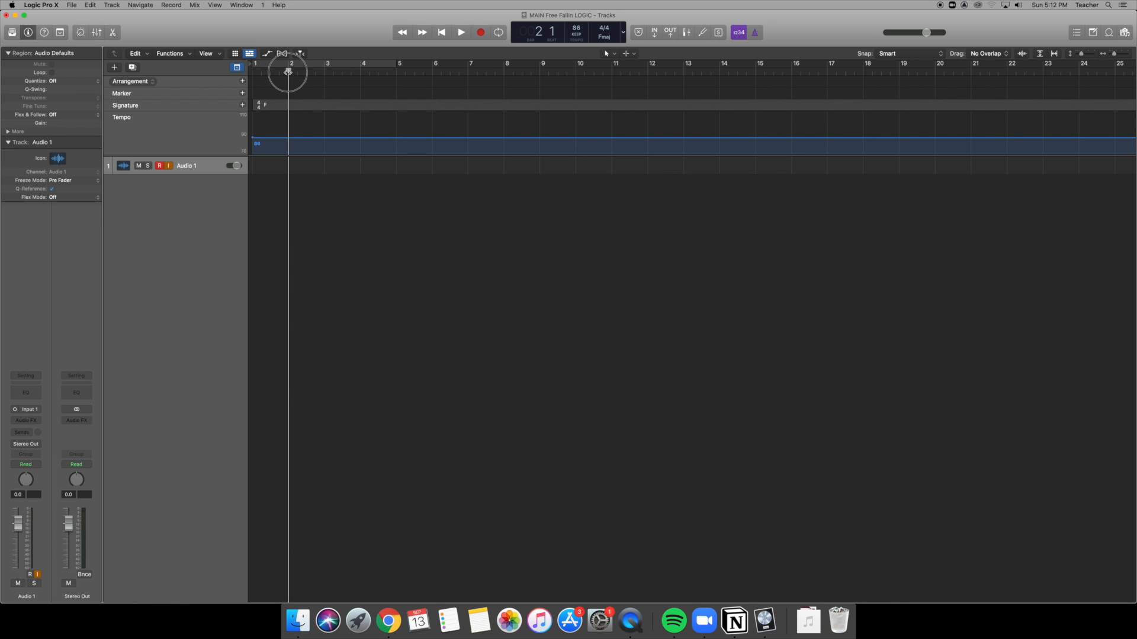
left_click(242, 93)
double_click(303, 92)
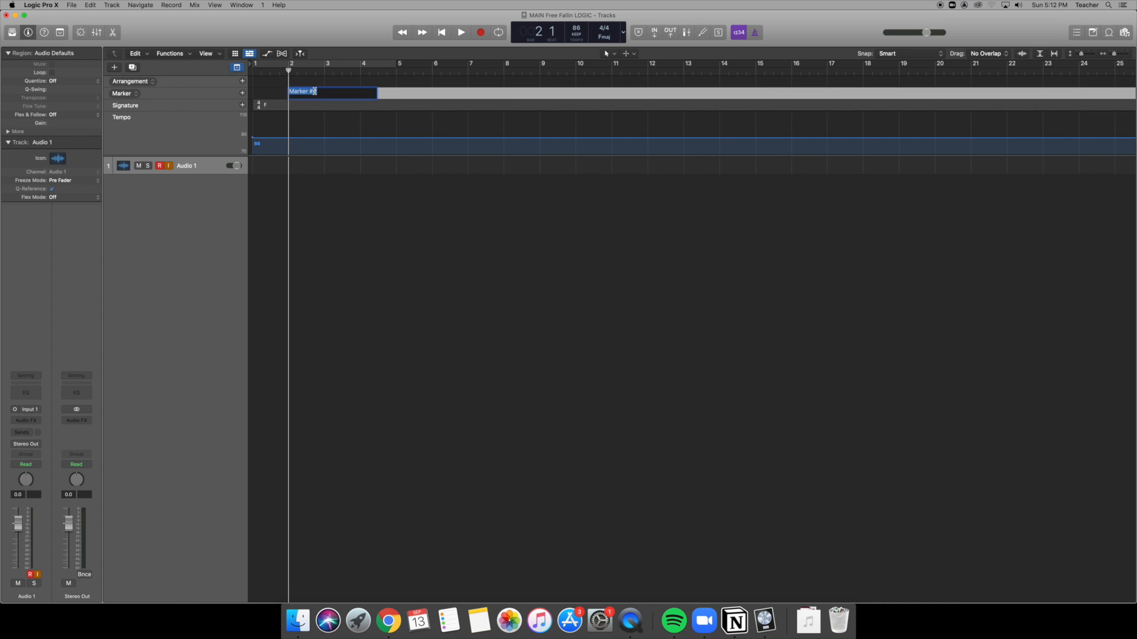
type("Intro")
key("Return")
Advance the playhead to bar 10 and add a second marker there
key("period")
key("period")
key("period")
key("period")
key("period")
key("period")
key("period")
key("period")
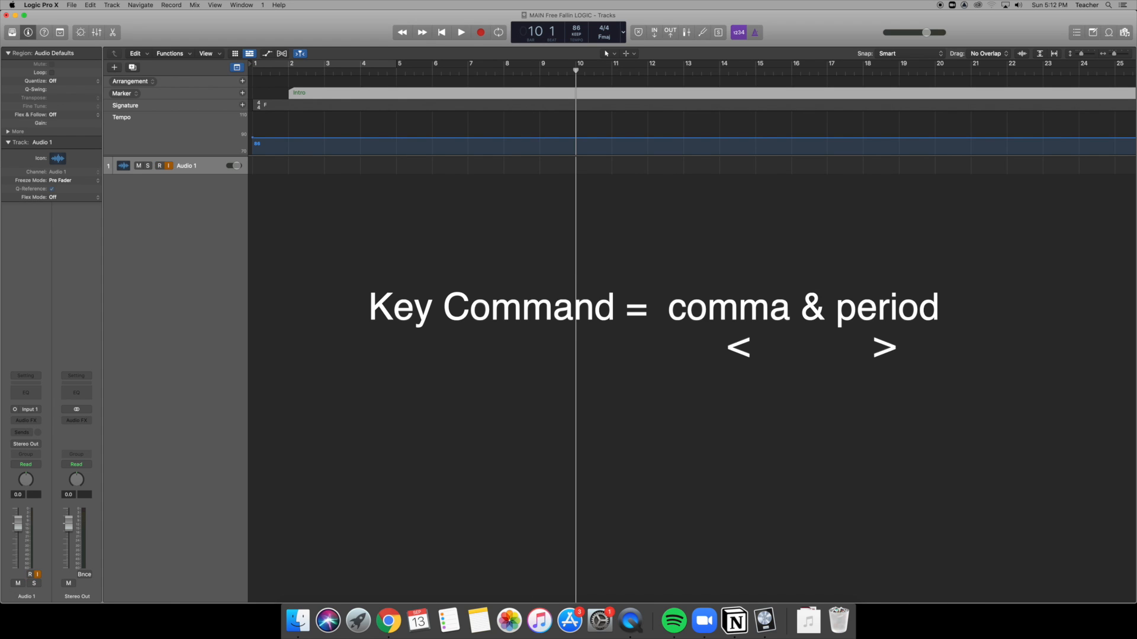
left_click(242, 94)
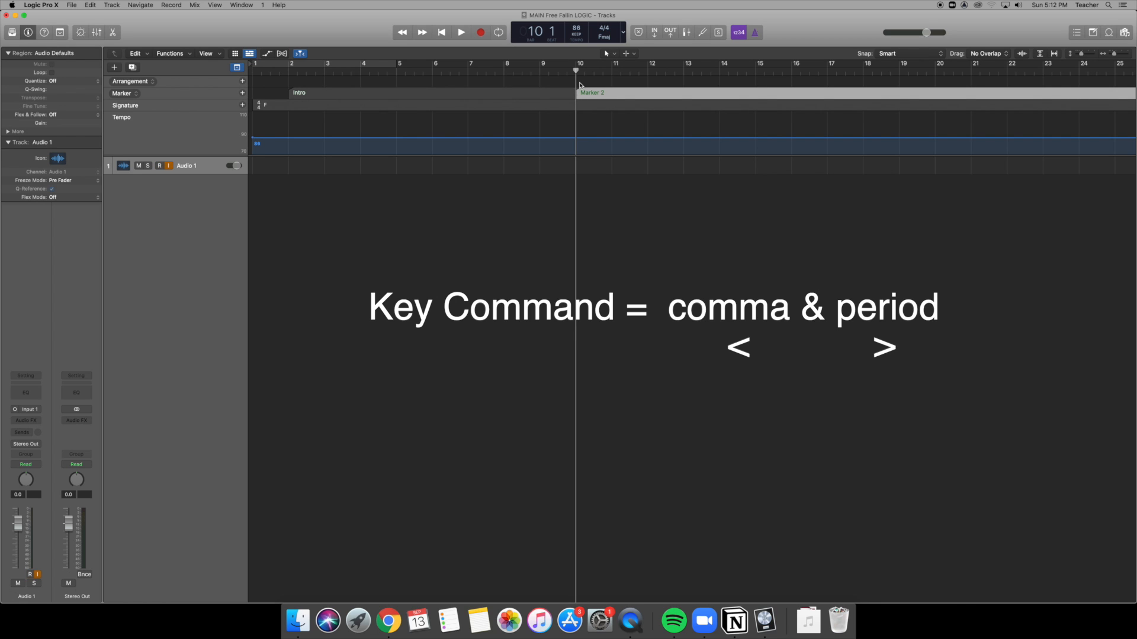
Delete both markers and return the playhead to bar 1
key("Delete")
left_click(531, 96)
key("Delete")
left_click_drag(575, 70, 259, 87)
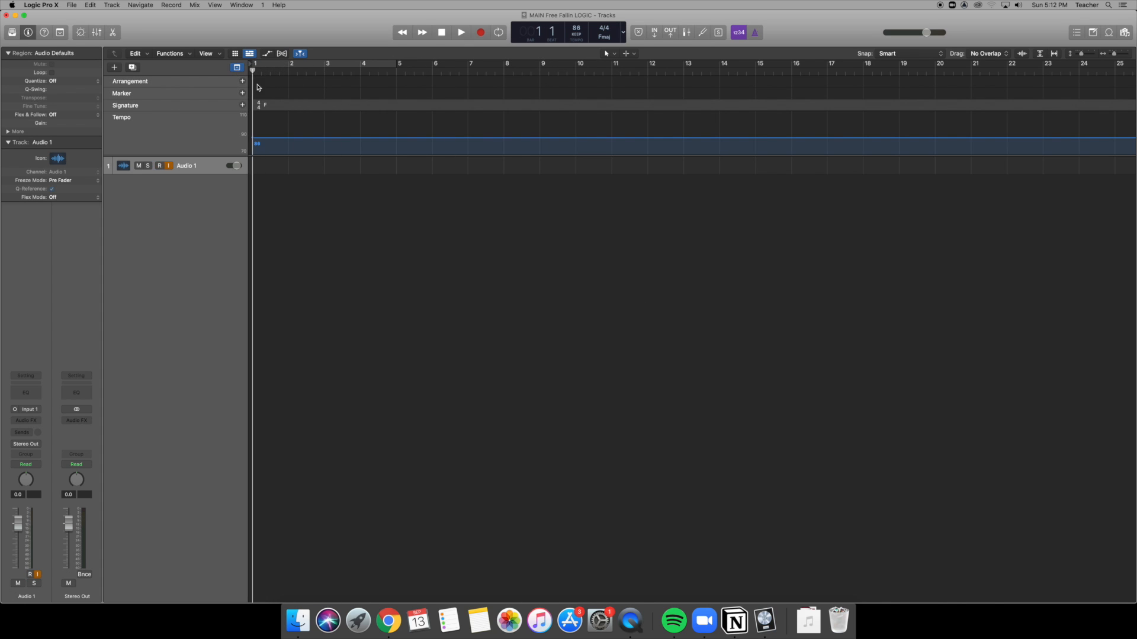
Switch to Chrome to read the section lengths in the Free Fallin song map, and return to Logic Pro
key("ctrl+Up")
left_click(211, 368)
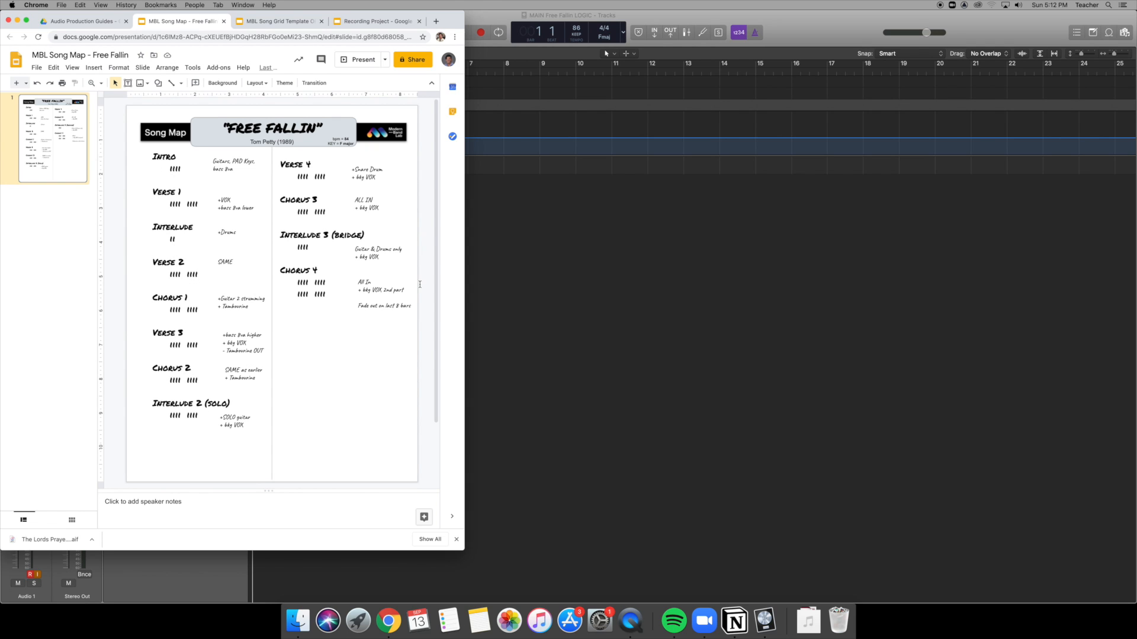
left_click(532, 217)
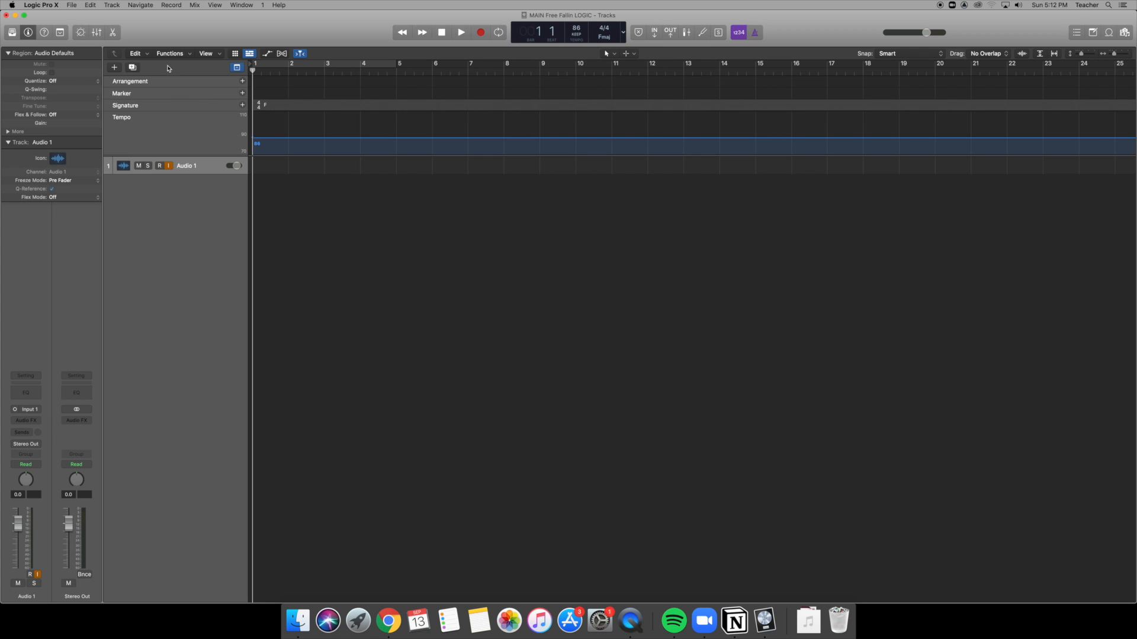
Add a marker at bar 1 and move its start to bar 2
left_click(243, 93)
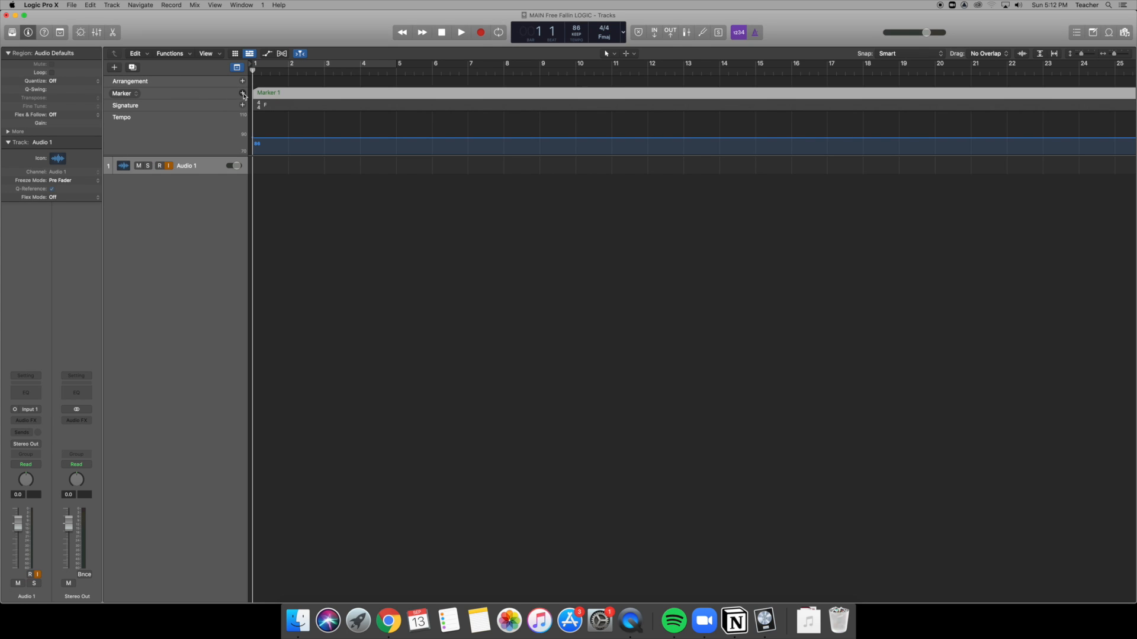
left_click(252, 93)
left_click_drag(253, 92, 288, 93)
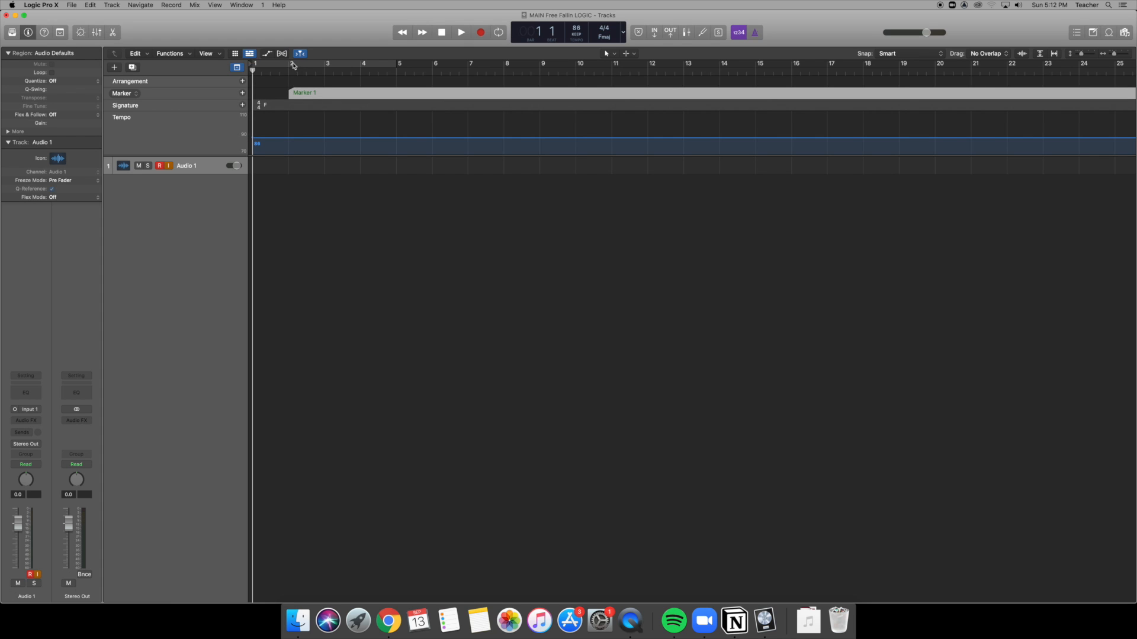
Add a marker at bar 6, four bars after the first one, and name it Verse 1
left_click(288, 70)
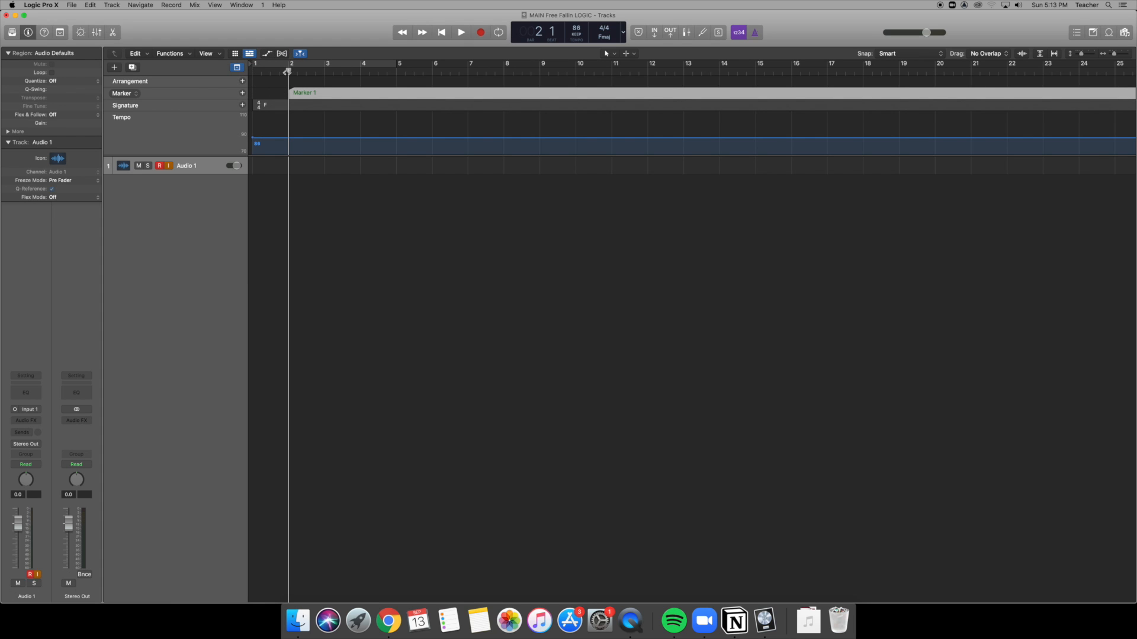
key("period")
key("period")
key("period")
key("period")
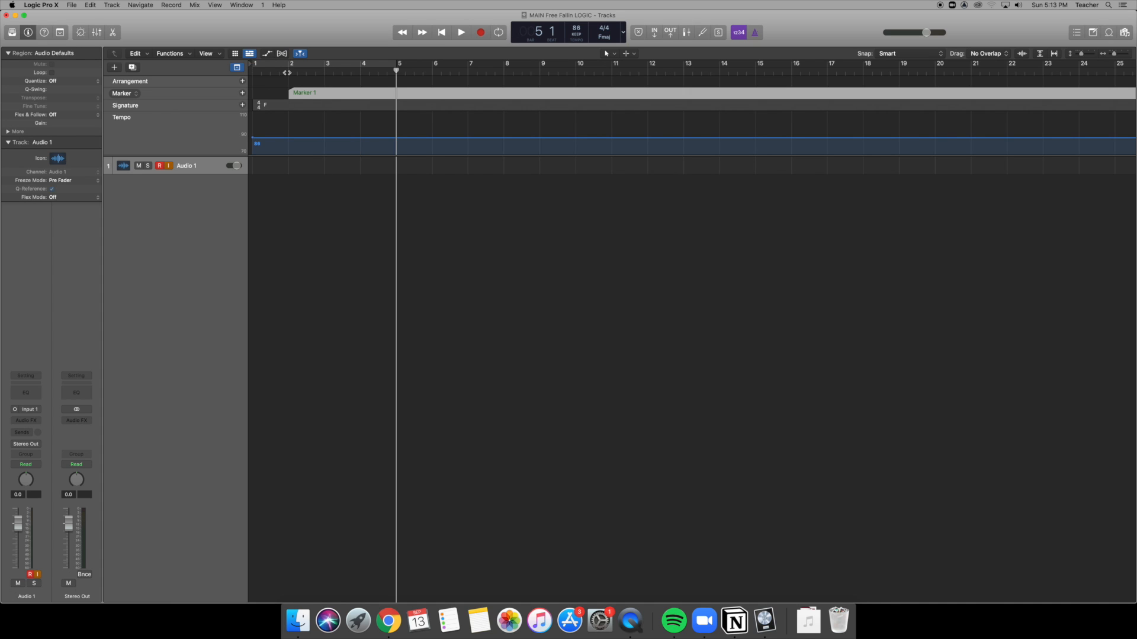
left_click(242, 93)
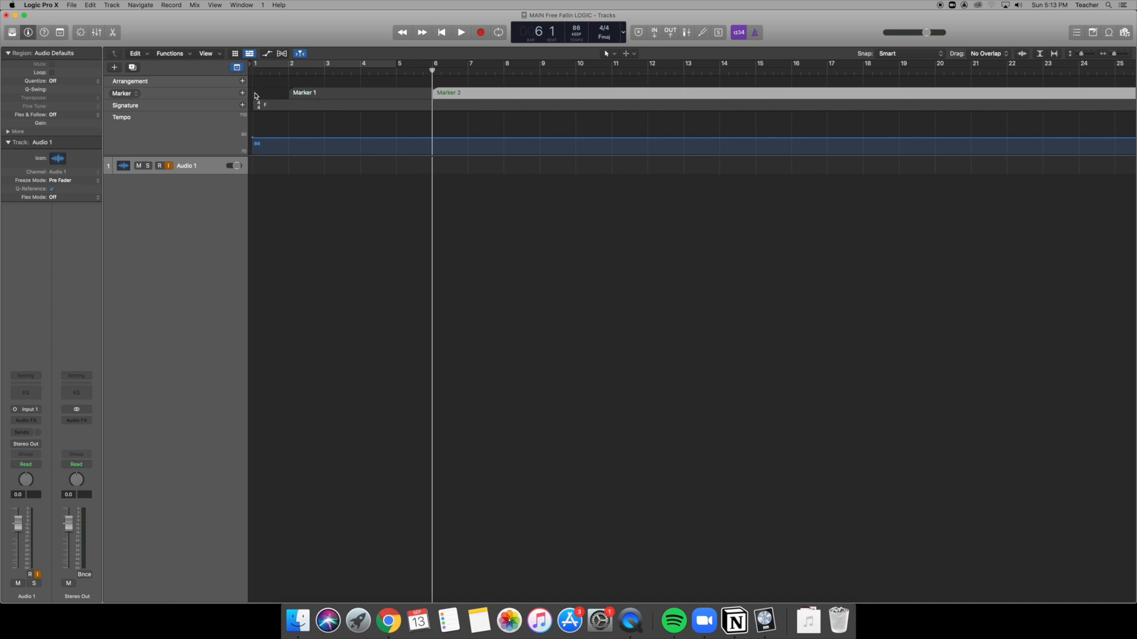
double_click(452, 88)
type("Verse 1")
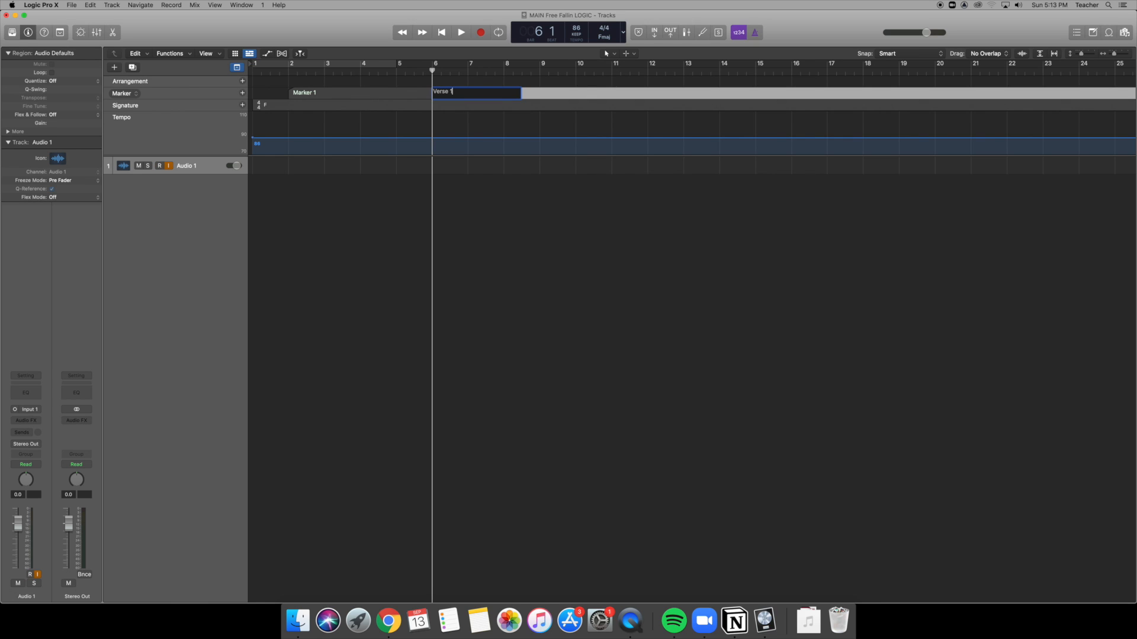
key("Return")
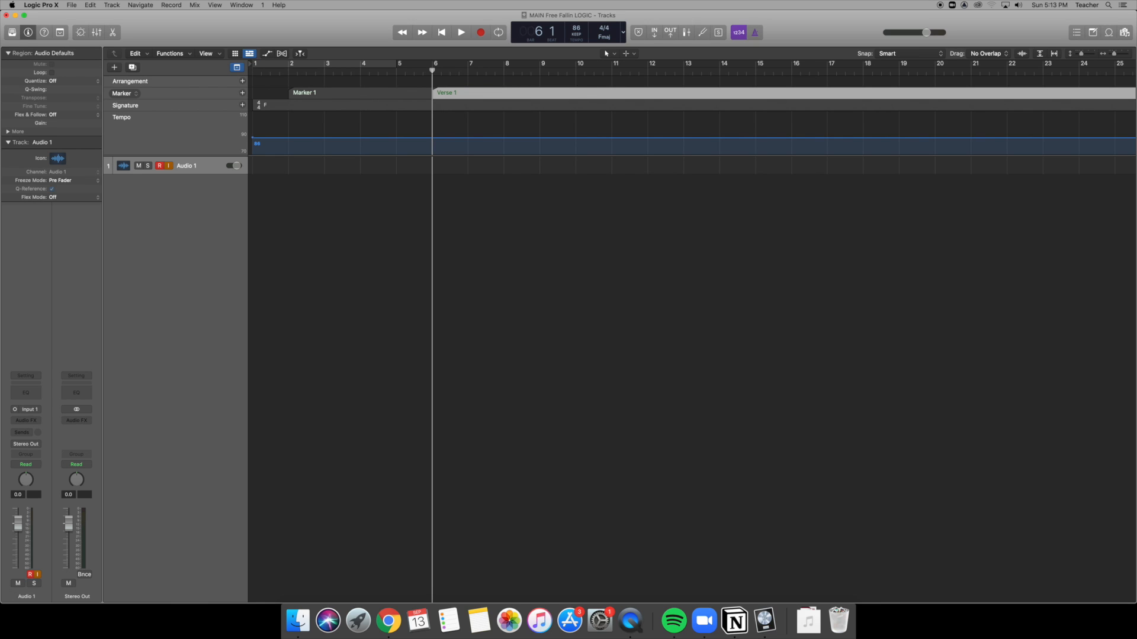
Advance the playhead eight bars to bar 14 and add a marker there
key("period")
key("period")
key("period")
key("period")
key("period")
key("period")
key("period")
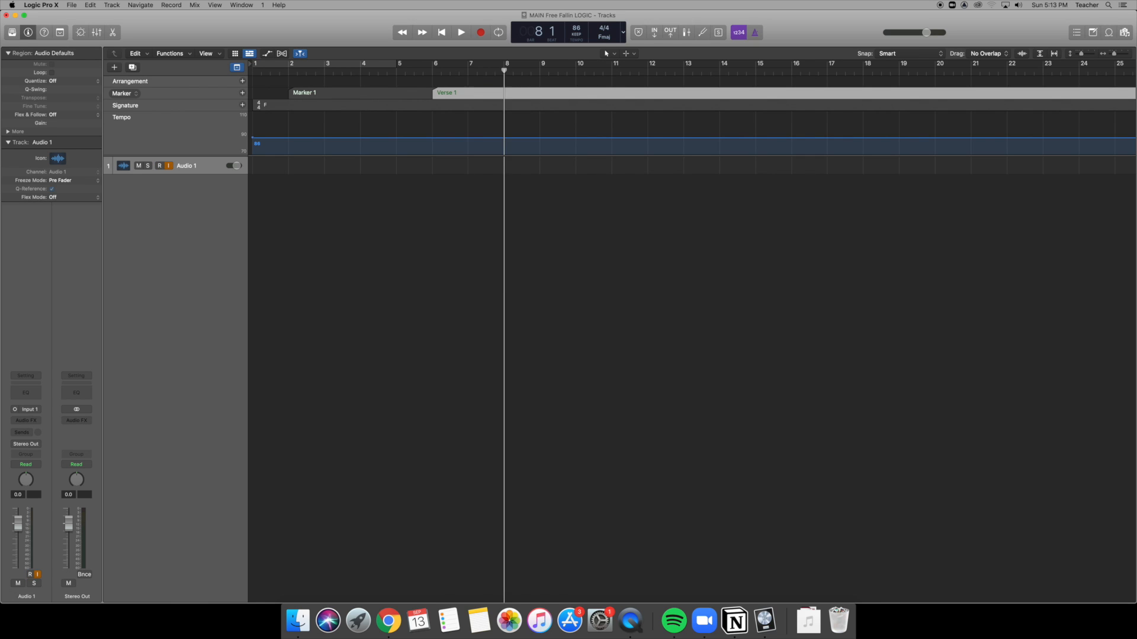
key("period")
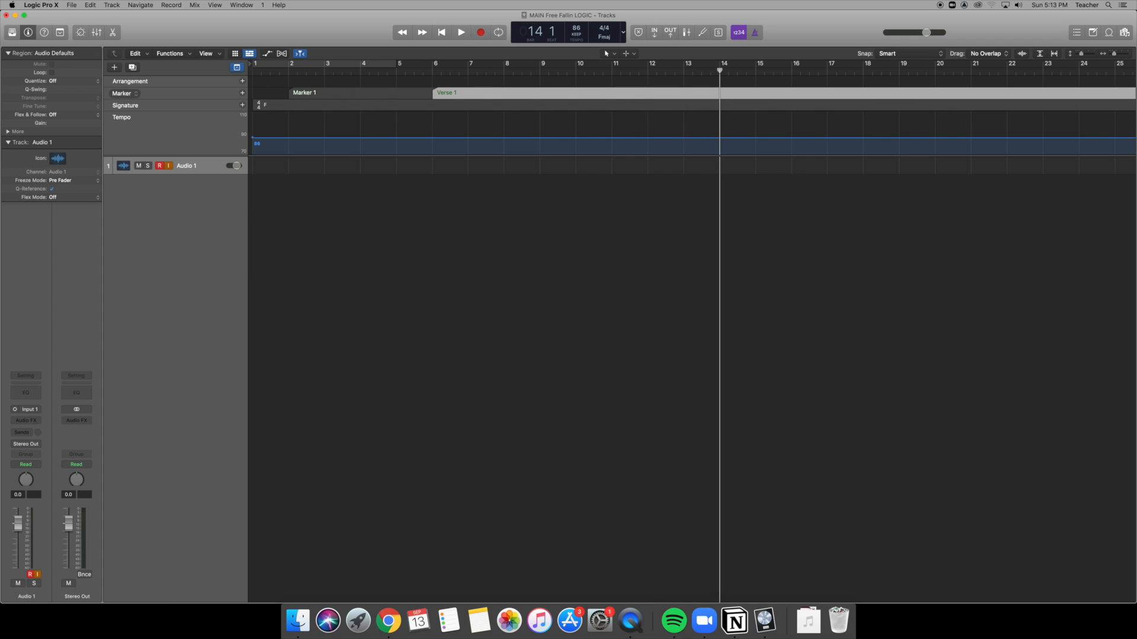
left_click(242, 93)
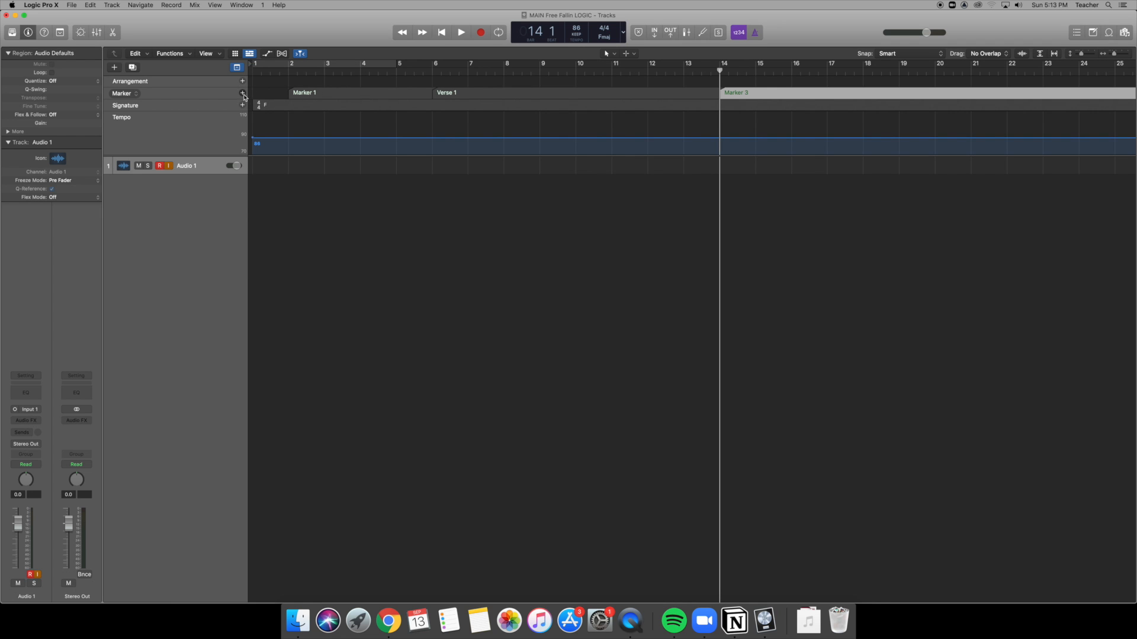
Check the interlude's length in the Chrome song map, return to Logic Pro and move the playhead to bar 16
key("ctrl+Up")
left_click(279, 288)
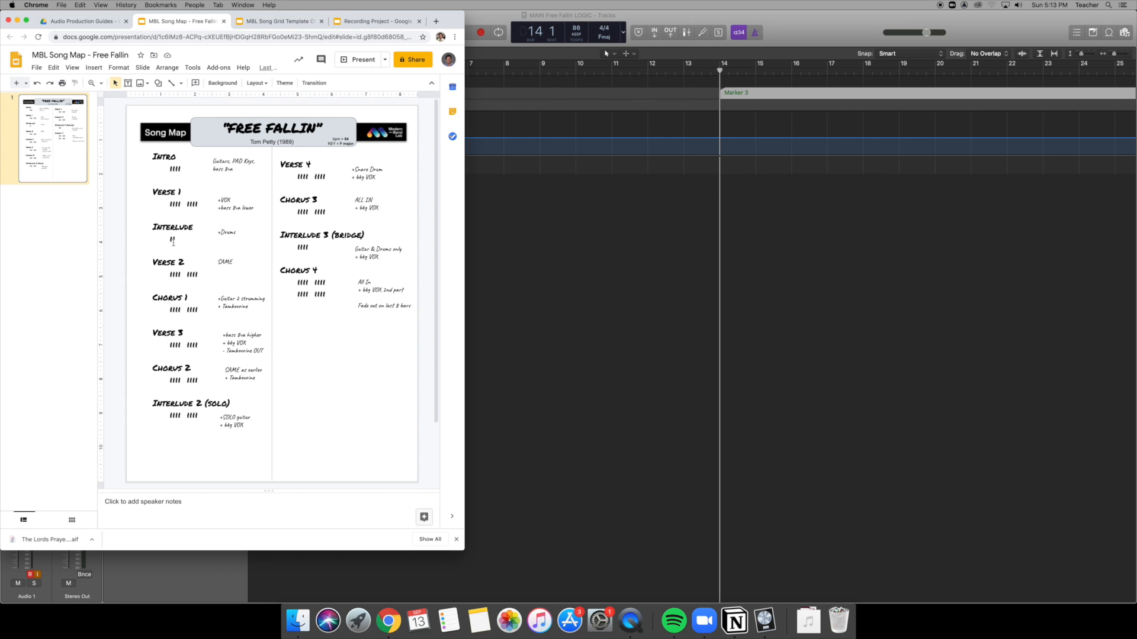
left_click(719, 74)
key("period")
key("period")
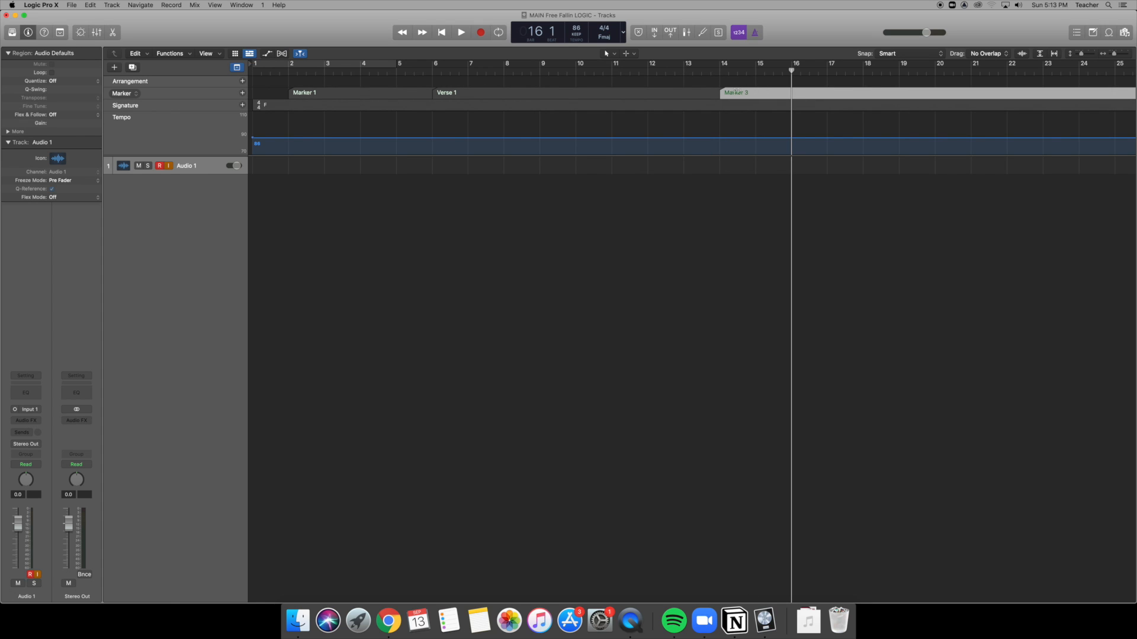
Rename the marker at bar 14 as Interlude
double_click(736, 92)
type("Interlude")
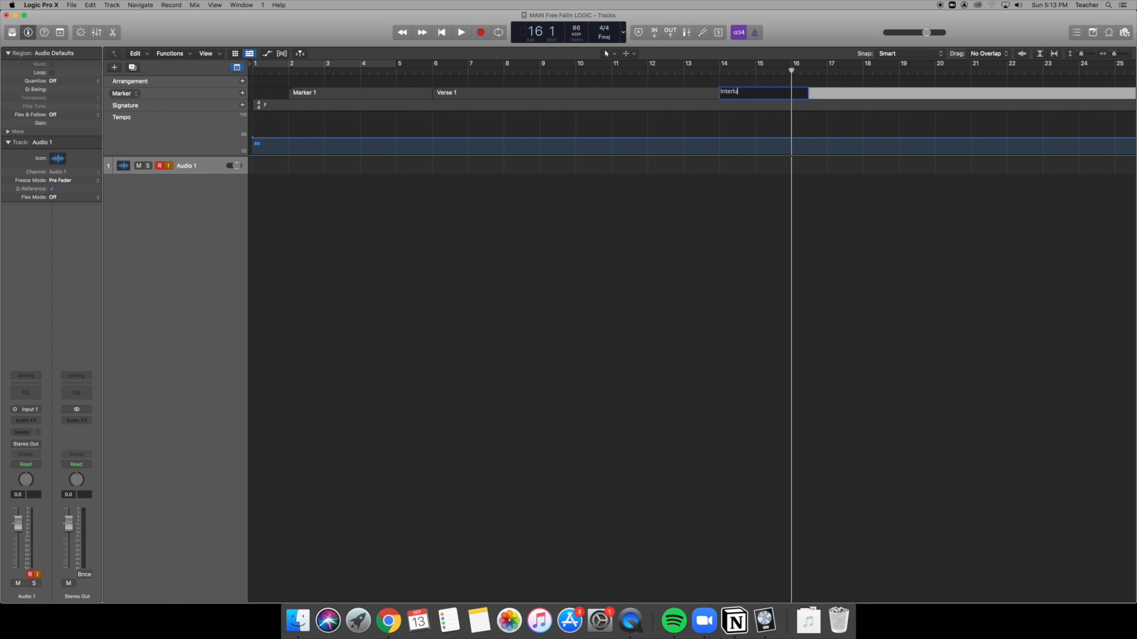
key("Return")
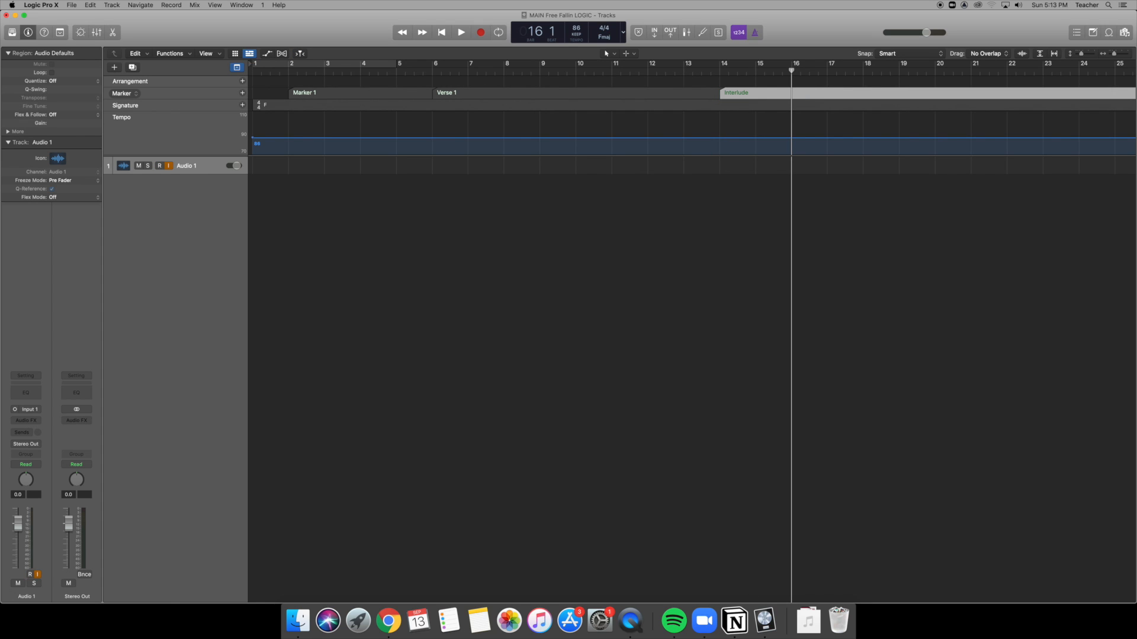
Add a marker at bar 16 and name it Verse 2
left_click(243, 93)
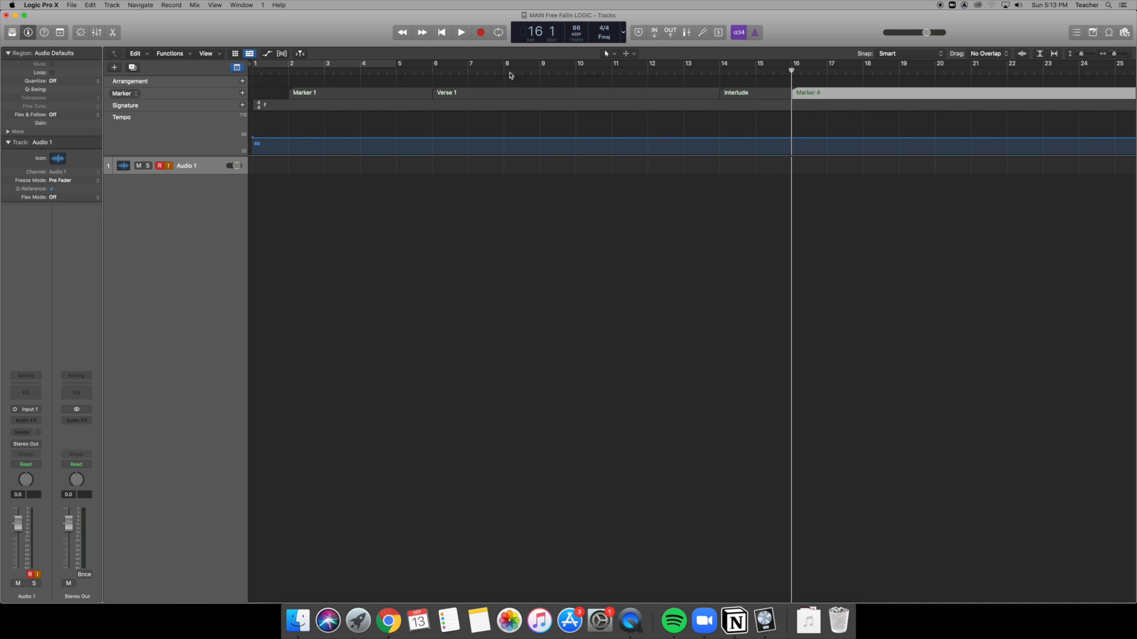
left_click(808, 93)
double_click(808, 92)
type("Verse 2")
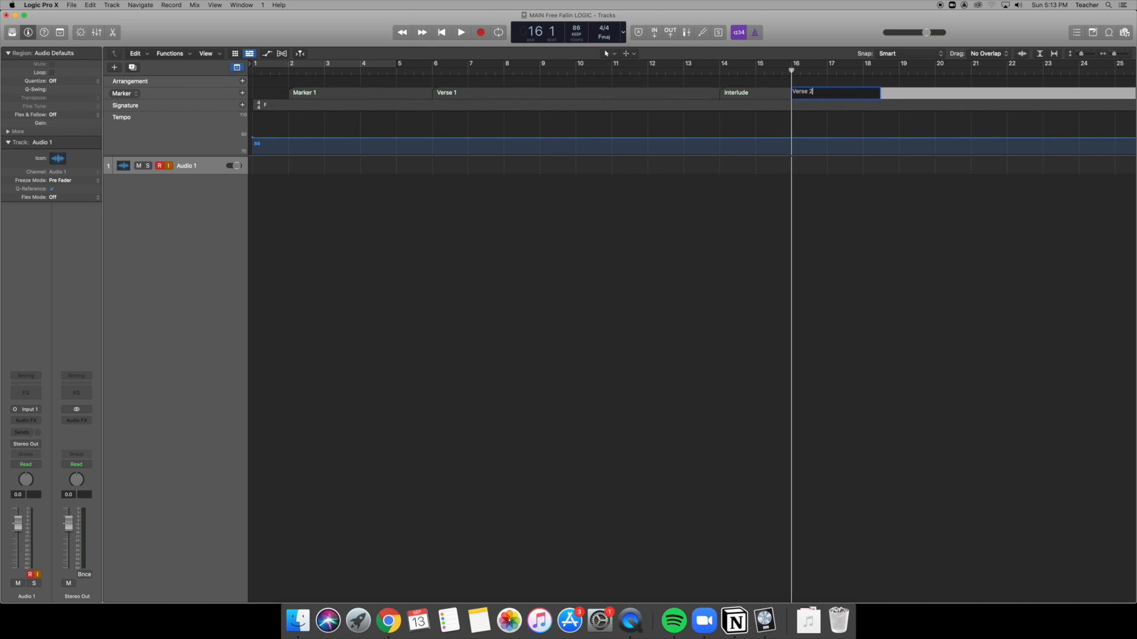
key("Return")
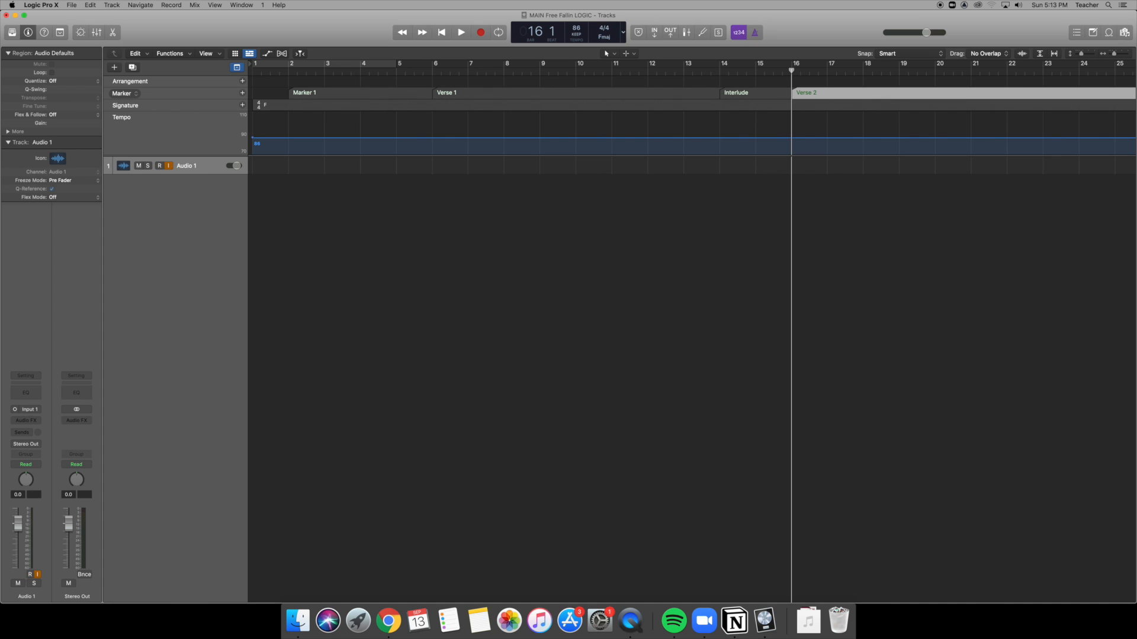
Advance the playhead eight bars to bar 24, add a marker there and name it Chorus 1
key("period")
key("period")
key("period")
key("period")
key("period")
key("period")
key("period")
key("period")
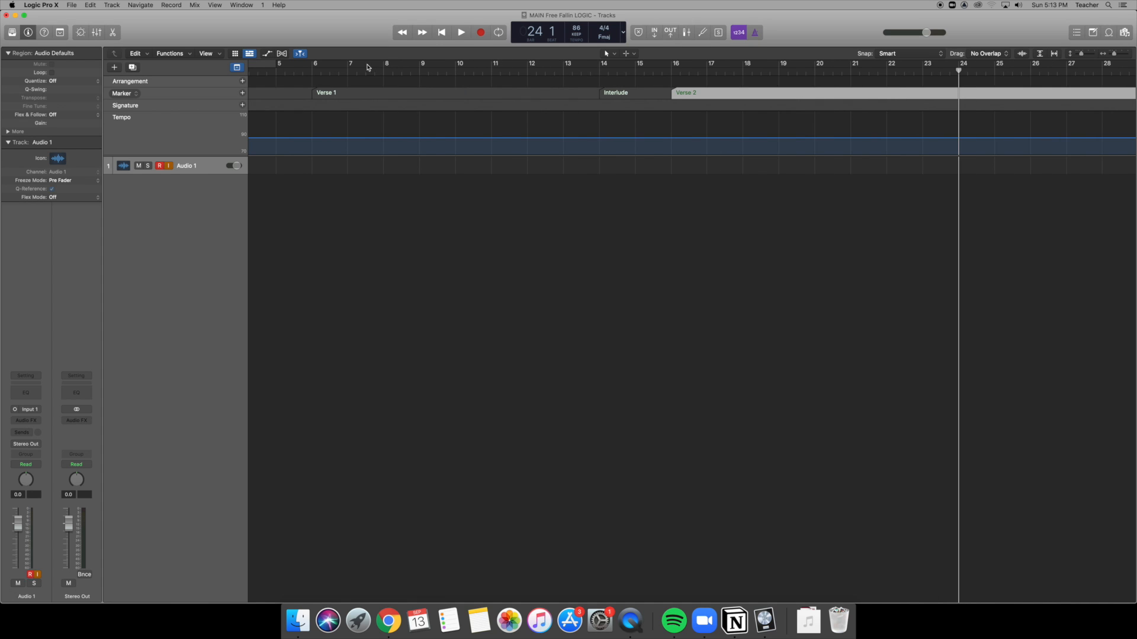
left_click(243, 94)
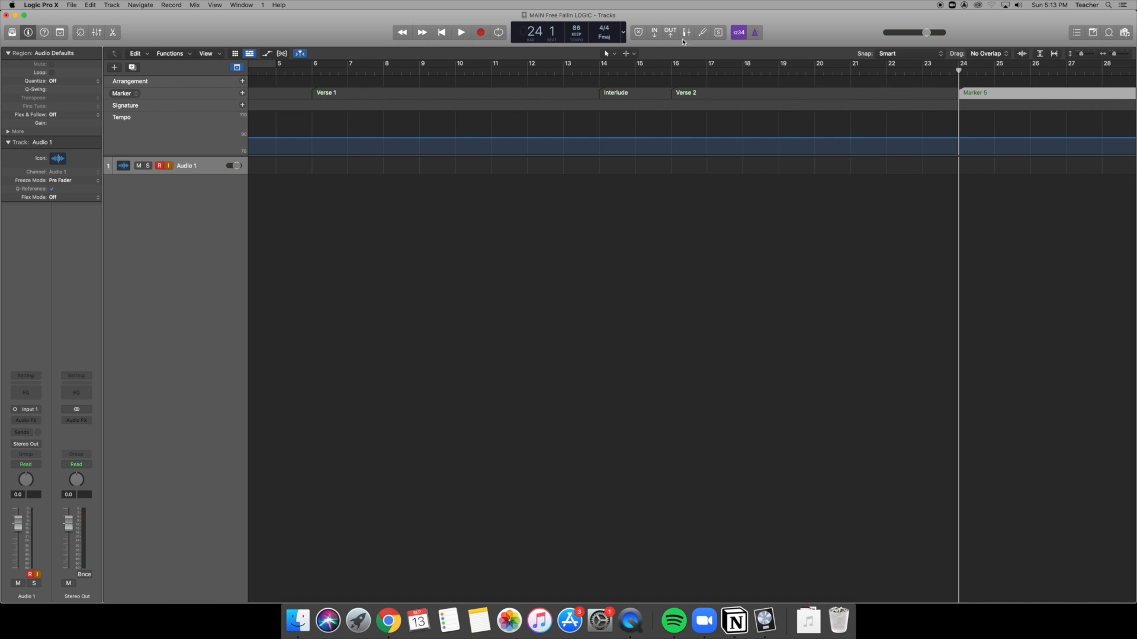
double_click(971, 92)
type("Chorus 1")
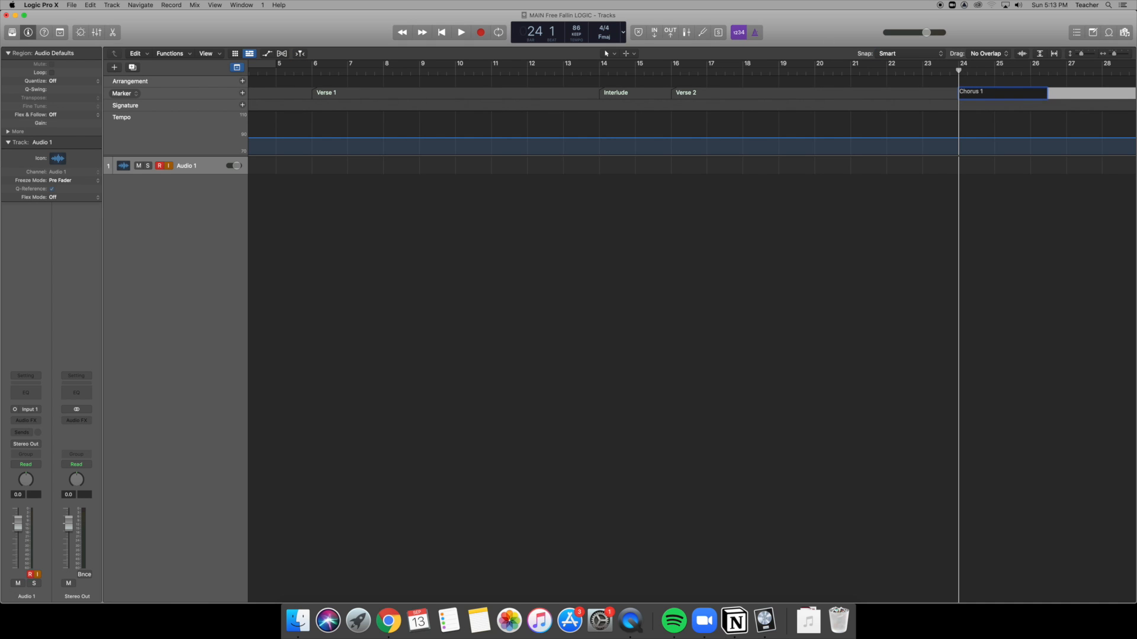
key("Return")
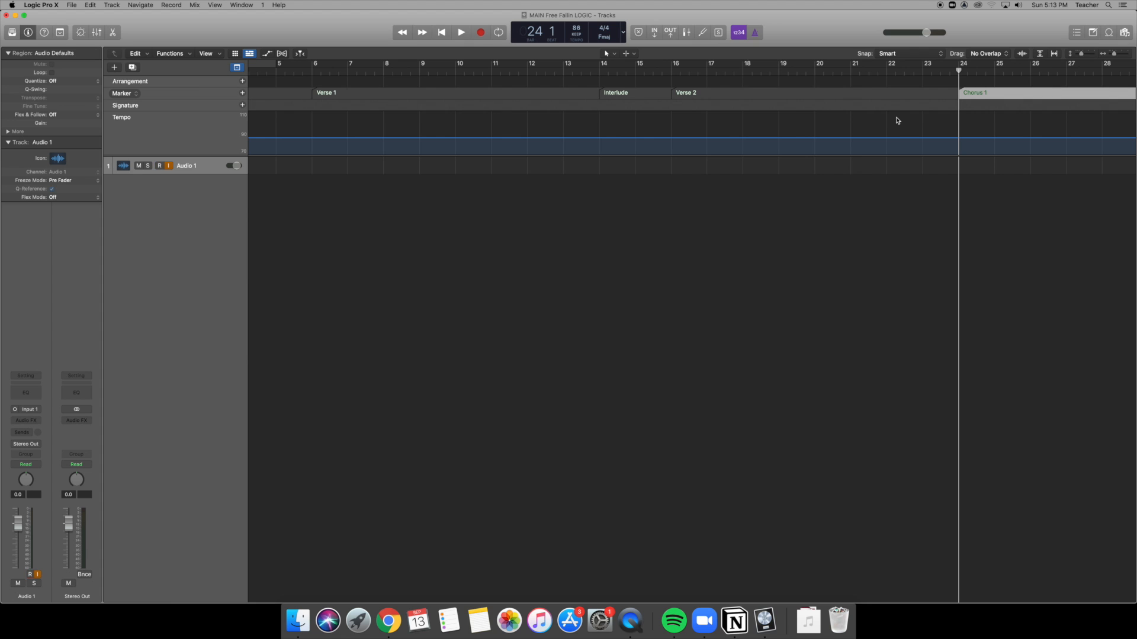
Switch to the Chrome song map to review the remaining sections and bar counts, and return to Logic Pro
key("ctrl+Up")
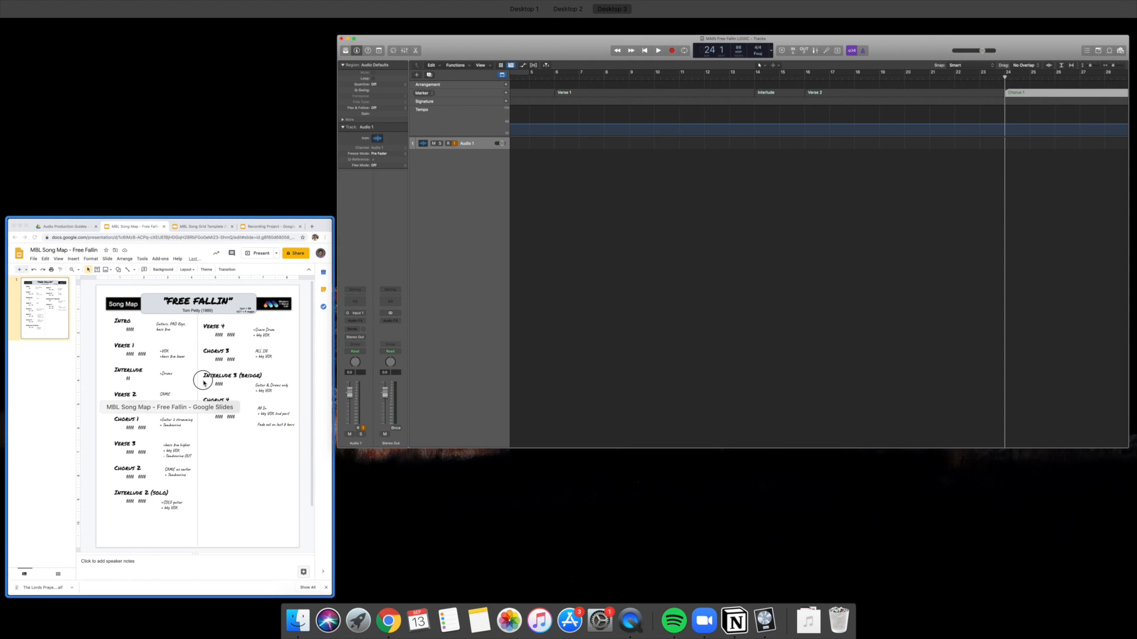
left_click(191, 299)
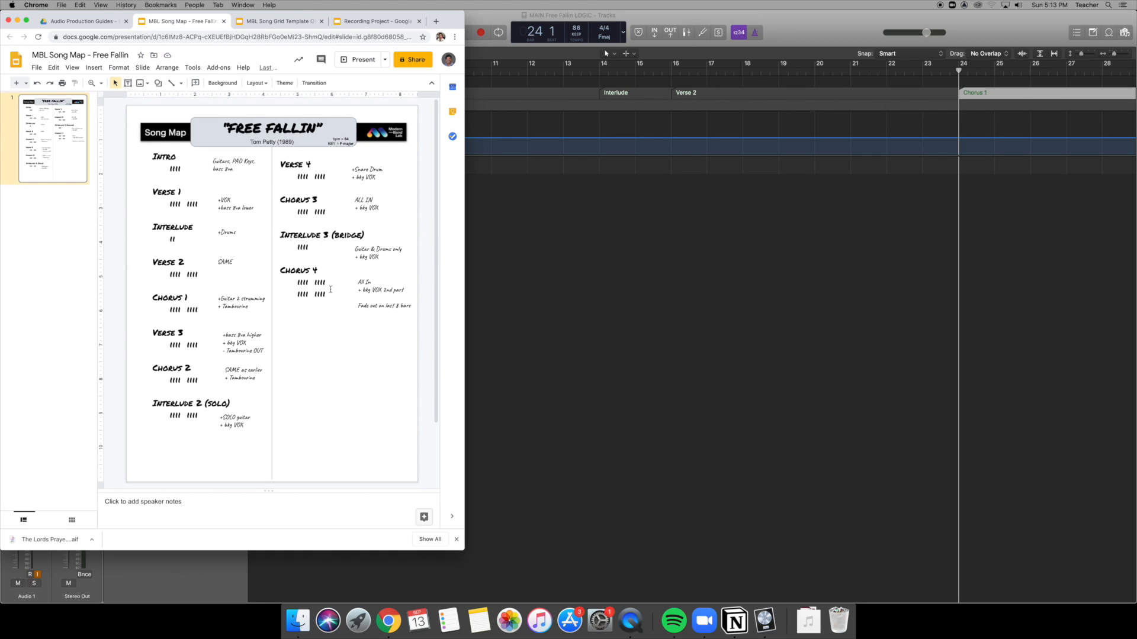
left_click(566, 112)
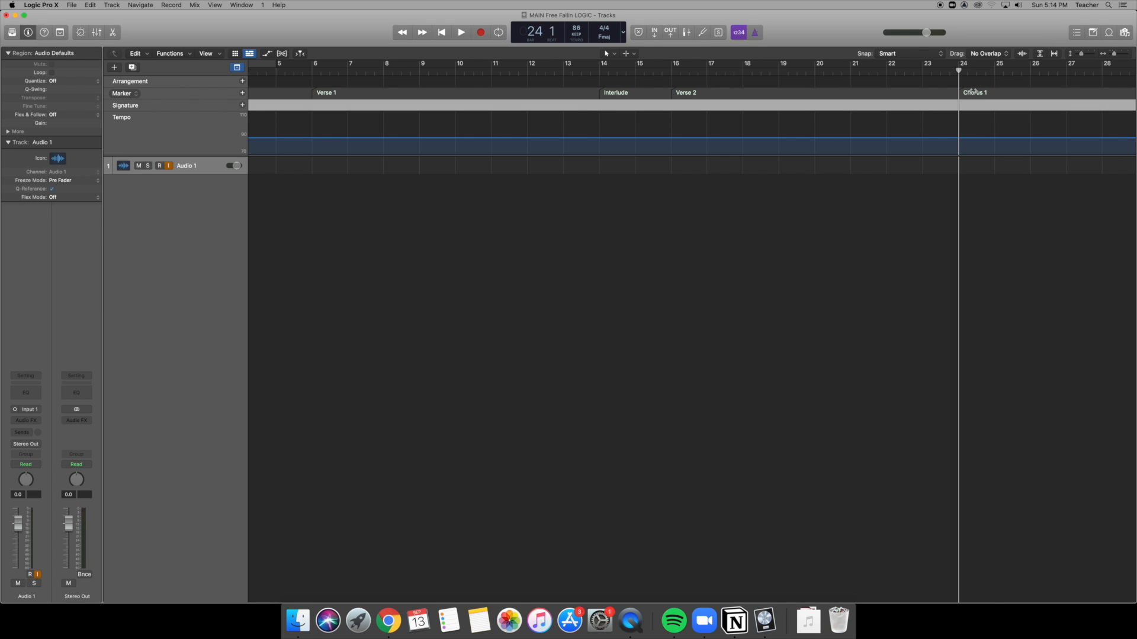
Add markers named Verse 3 at bar 32, Chorus 2 at bar 40 and Interlude SOLO at bar 48
scroll(971, 90, "right", 5)
double_click(1008, 92)
type("Verse 3")
double_click(972, 93)
type("Chorus 2")
double_click(1043, 92)
type("Interlude SOLO")
Add markers named Verse 4 at bar 56, Chorus 3 at bar 64, Interlude BRIDGE at bar 72 and Chorus 4 at bar 76
double_click(1007, 93)
type("Verse 4")
double_click(971, 92)
type("Chorus 3")
double_click(1041, 92)
type("Interlude BRIDGE")
double_click(971, 93)
type("Chorus 4")
Add a marker at bar 84 and name it Chorus 5 FADE OUT
left_click(242, 93)
double_click(1048, 92)
type("Chorus 5 FADE OUT")
key("Return")
Advance the playhead eight bars to bar 92, add a marker there and name it END
key("period")
key("period")
key("period")
key("period")
key("period")
key("period")
key("period")
key("period")
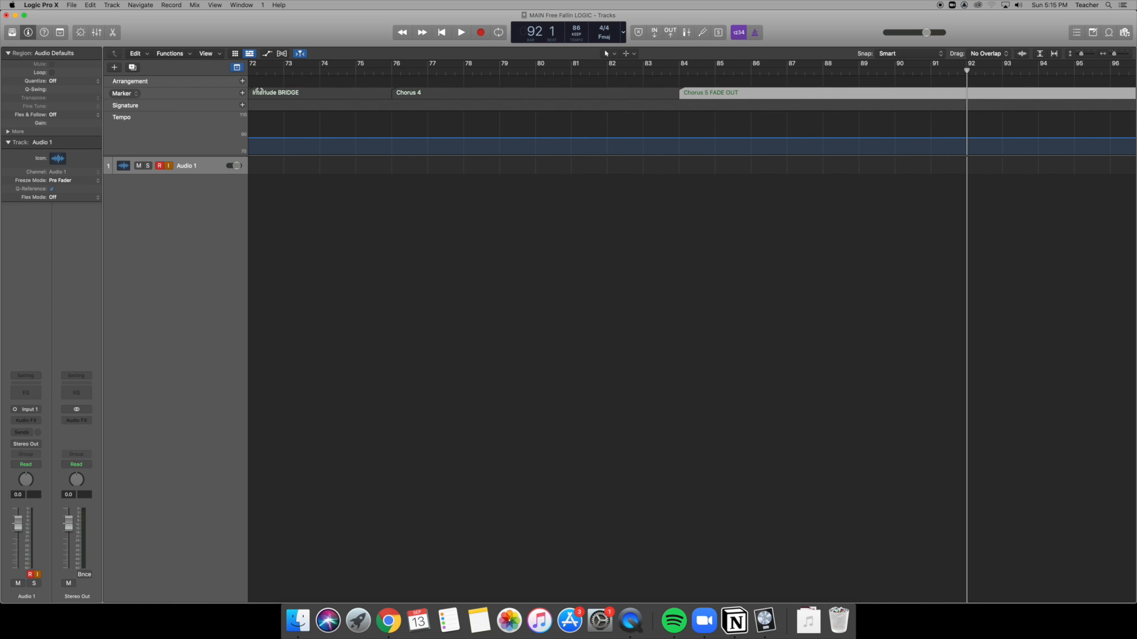
left_click(243, 94)
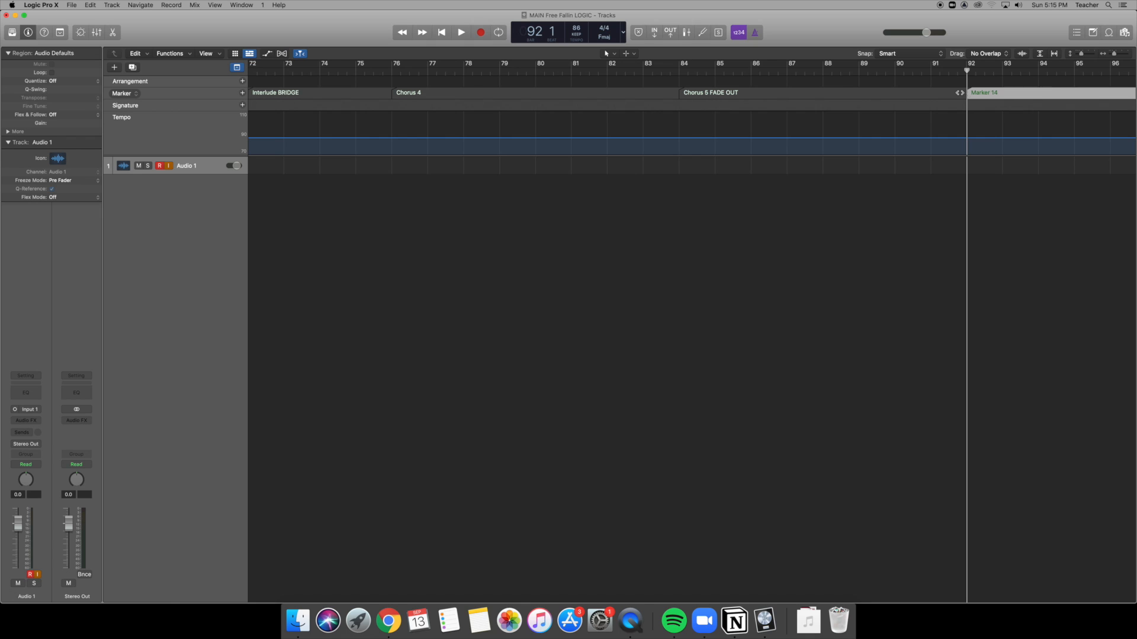
double_click(980, 93)
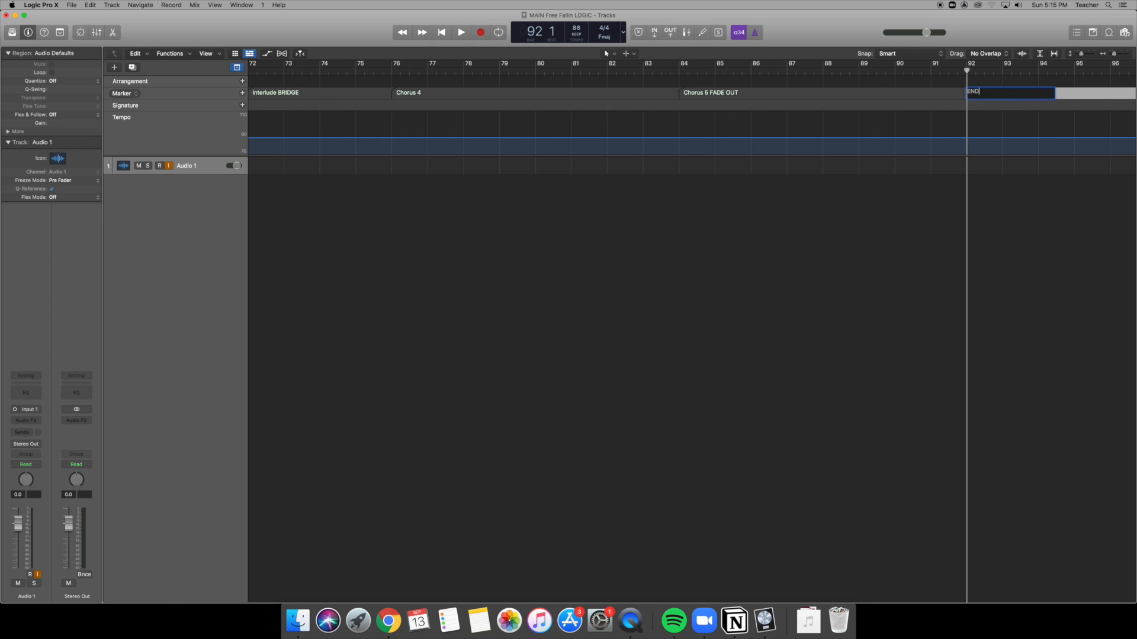
key("Return")
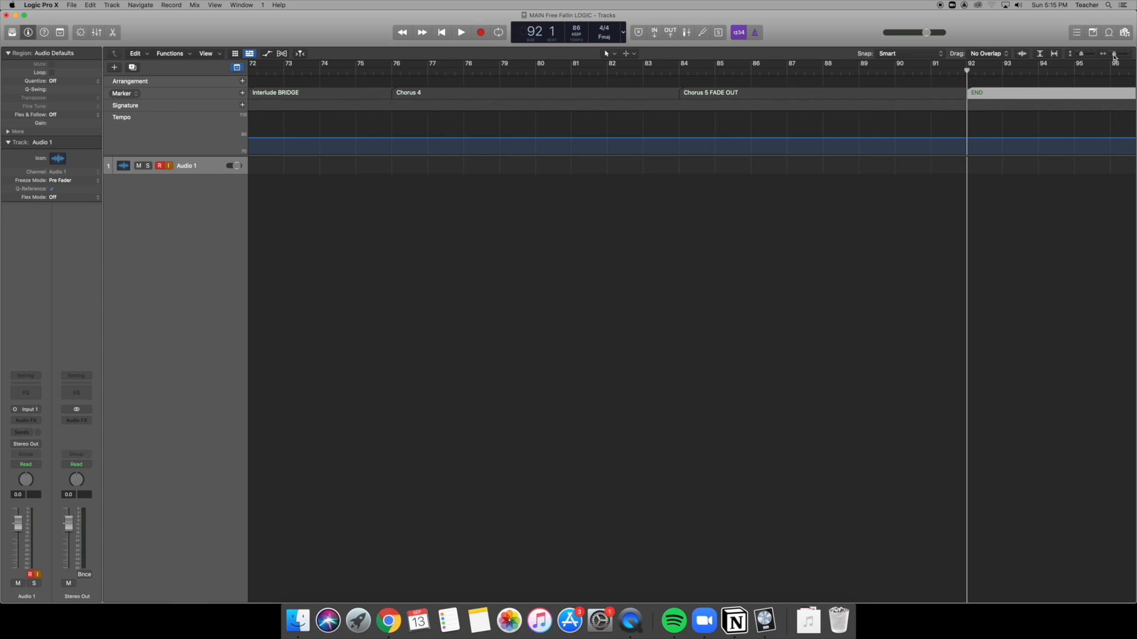
Rename the first marker, at bar 2, as Intro
left_click_drag(1114, 55, 1111, 58)
scroll(701, 178, "left", 10)
scroll(699, 175, "left", 1)
left_click_drag(1111, 54, 1109, 54)
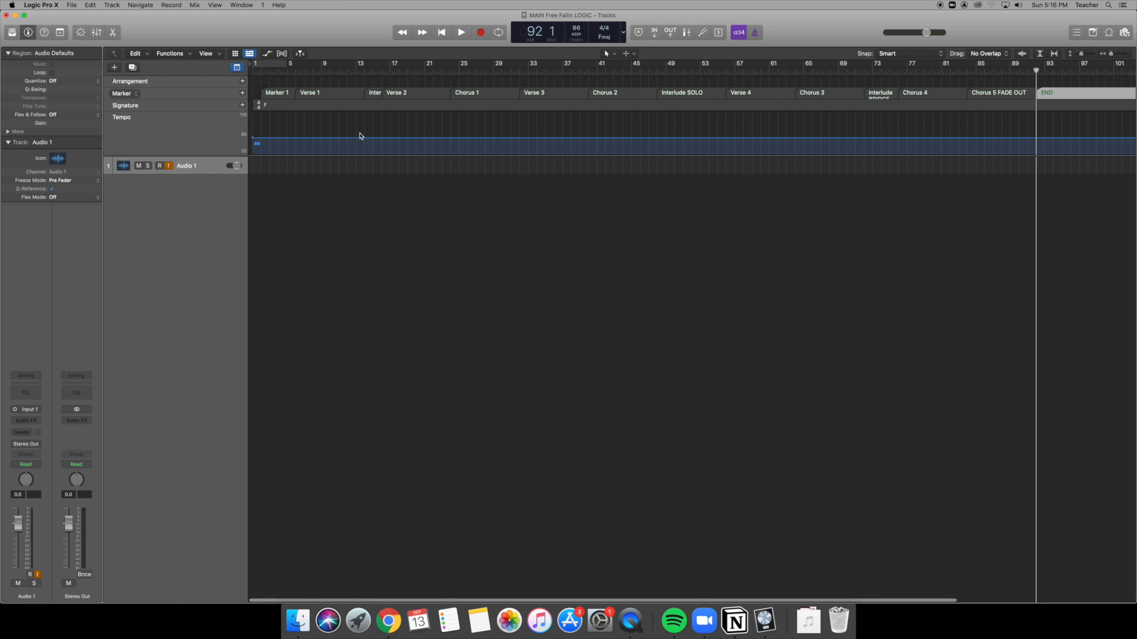
double_click(273, 92)
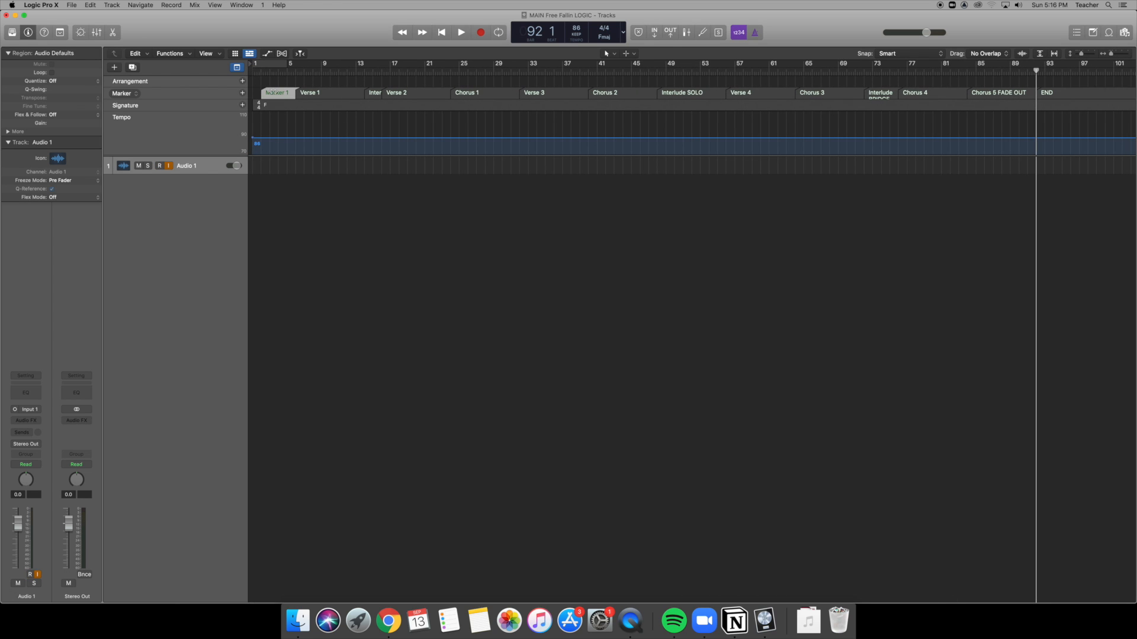
type("Intro")
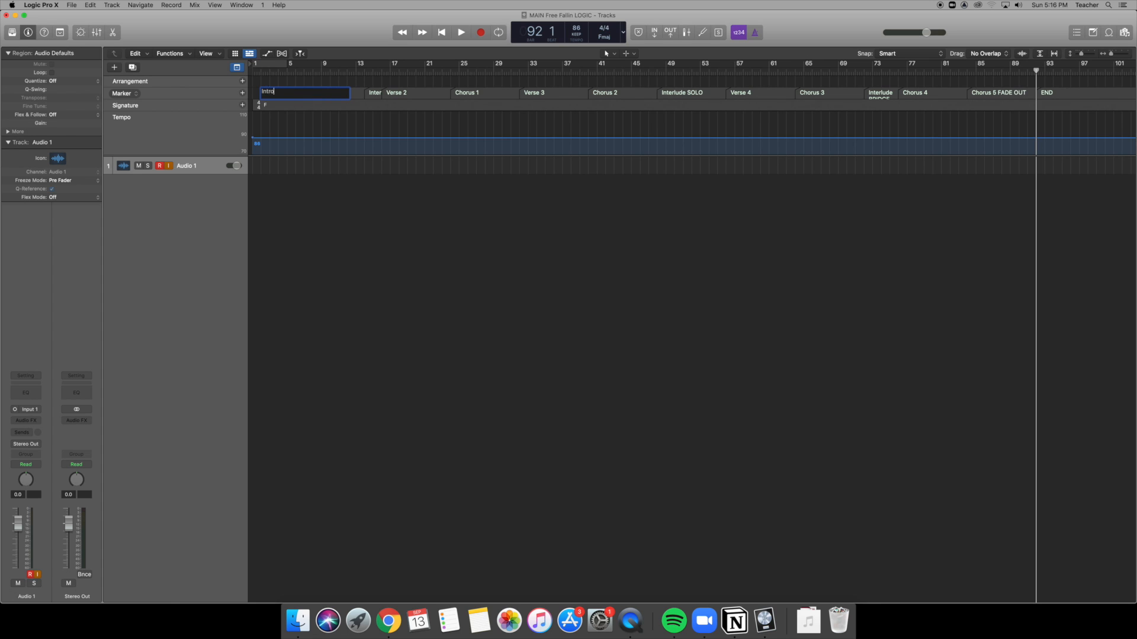
key("Return")
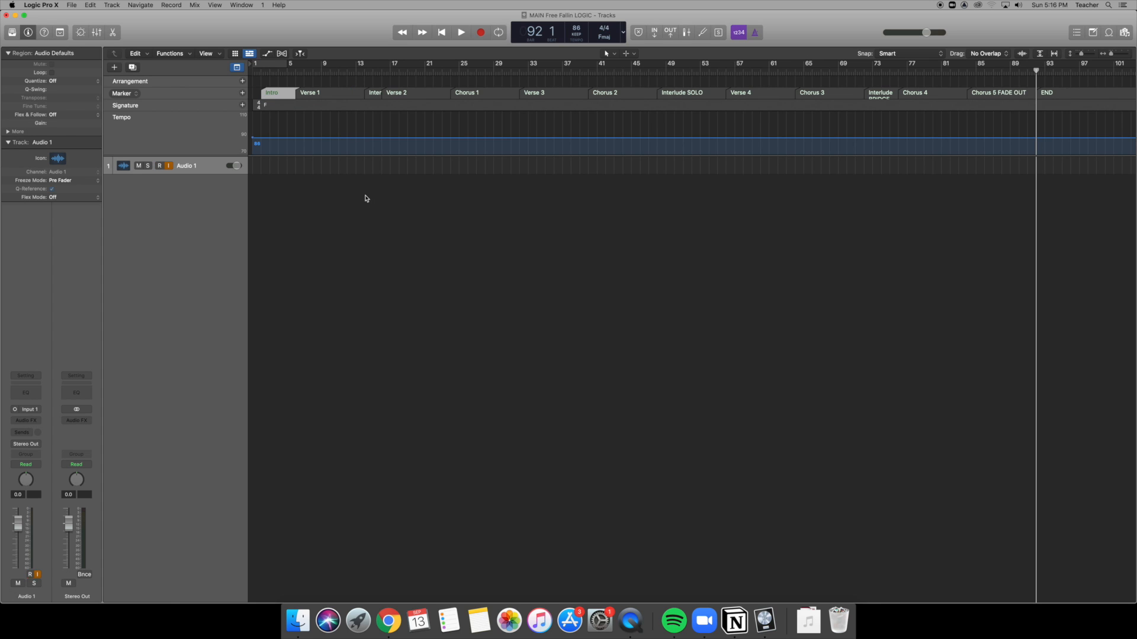
Hide the global tracks and show them again
left_click(236, 68)
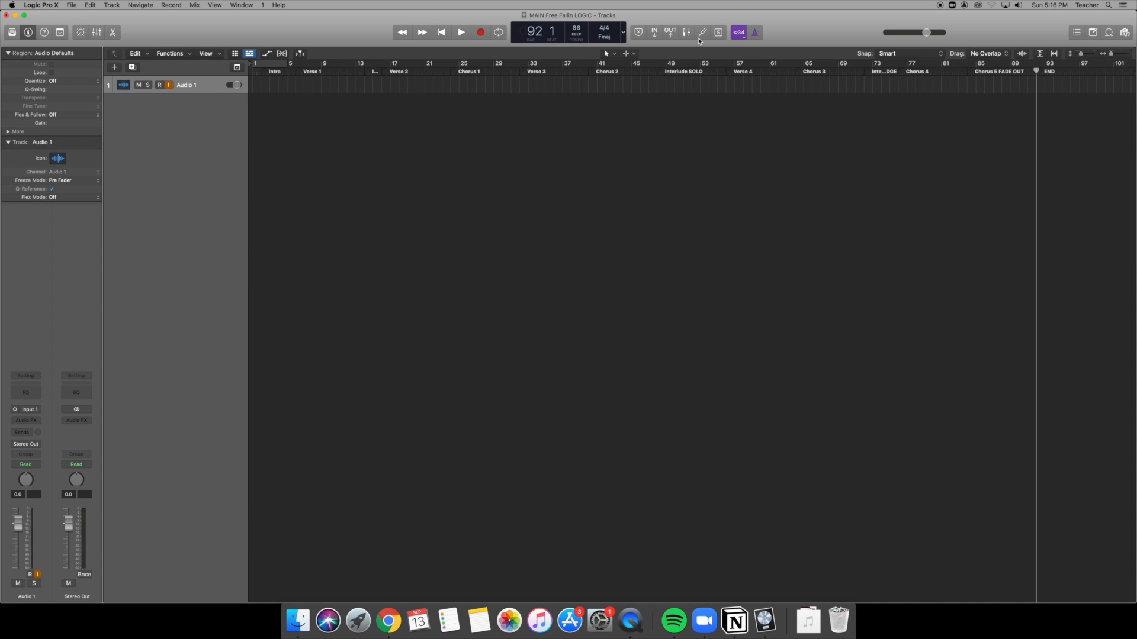
left_click(236, 68)
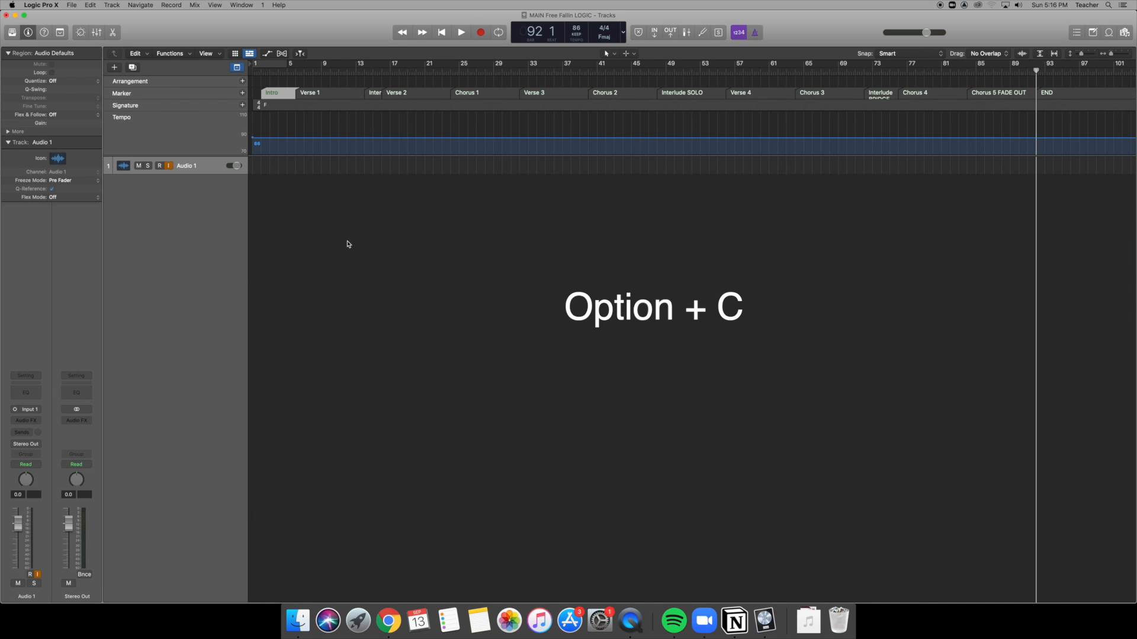
Color the Verse 1, Verse 2, Verse 3 and Verse 4 markers dark green using the color palette
key("alt+c")
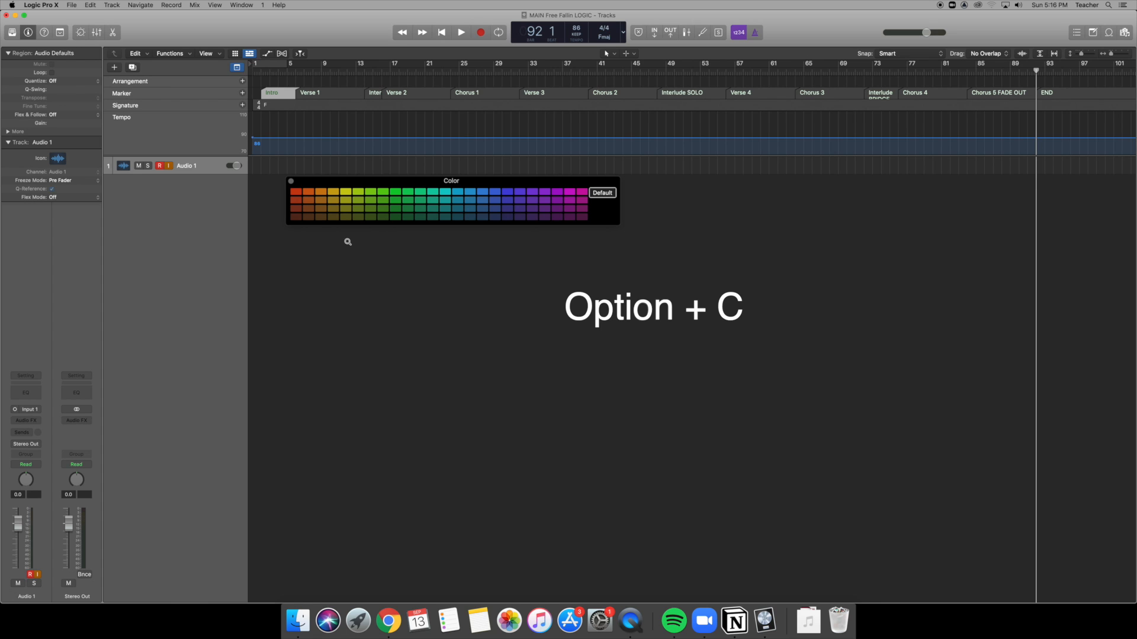
mouse_move(356, 183)
left_mouse_down()
mouse_move(373, 177)
mouse_move(365, 171)
left_mouse_up()
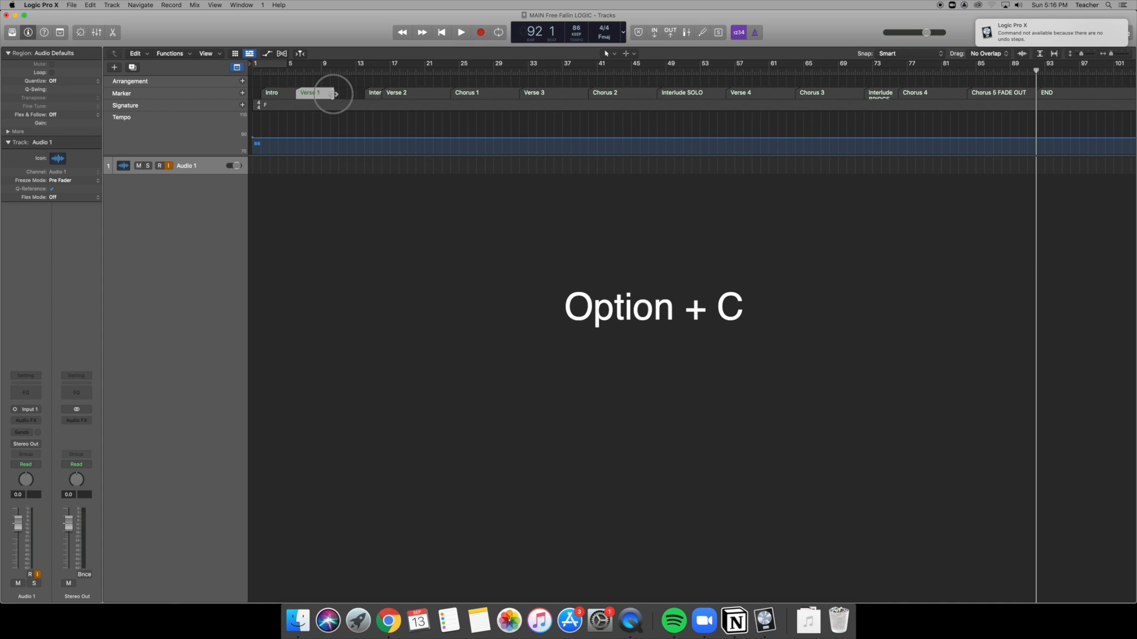
left_click_drag(335, 96, 364, 96)
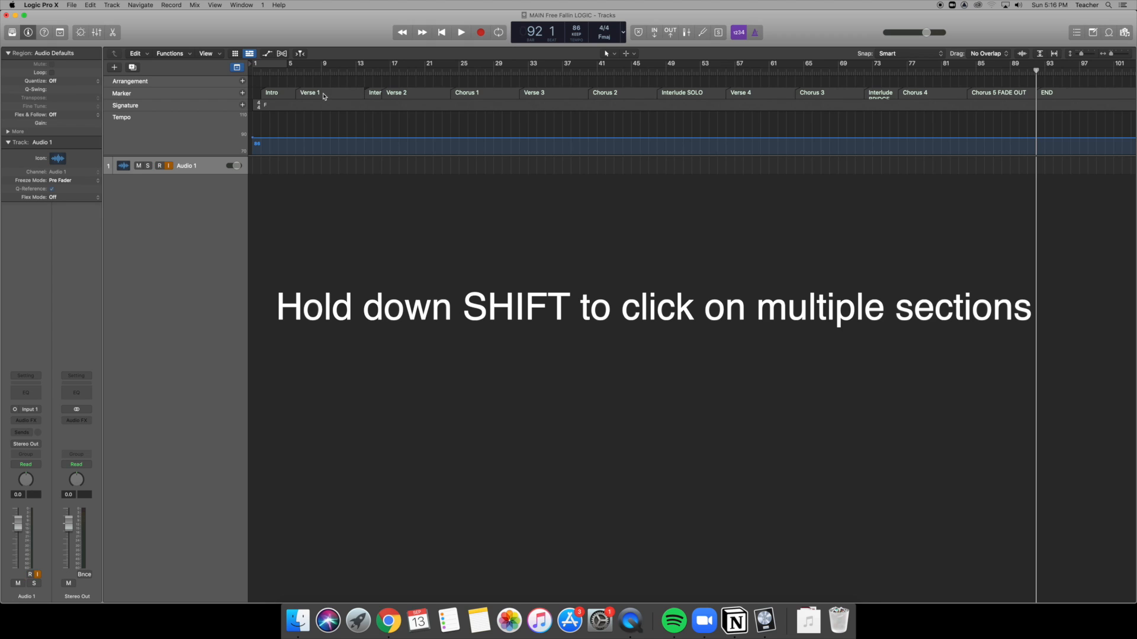
left_click(410, 94, "shift")
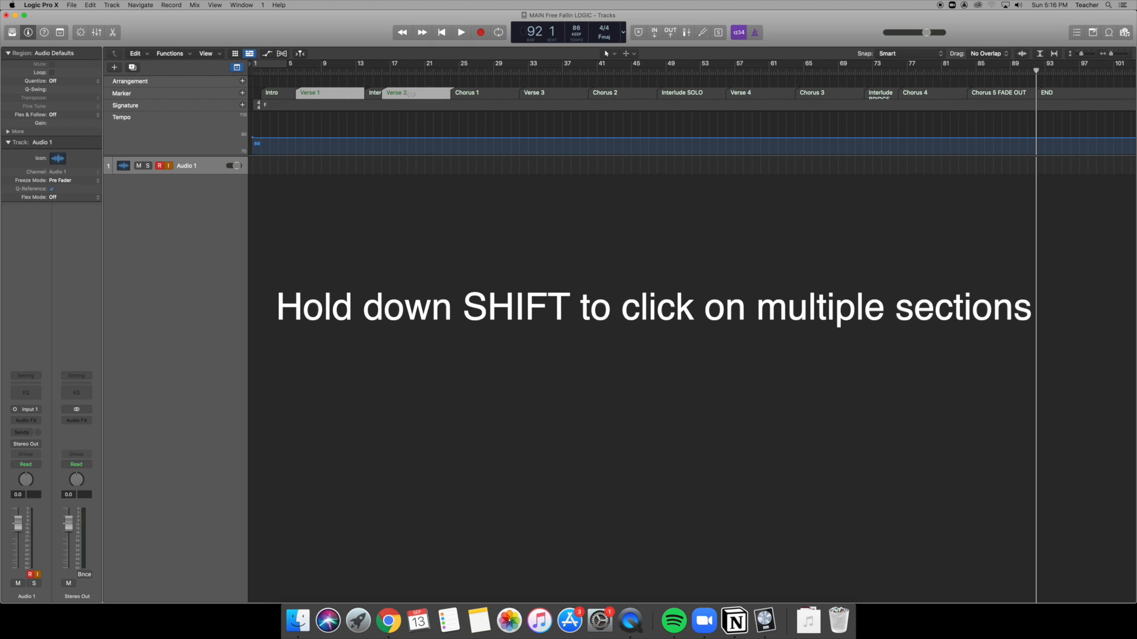
left_click(533, 92, "shift")
left_click(740, 93, "shift")
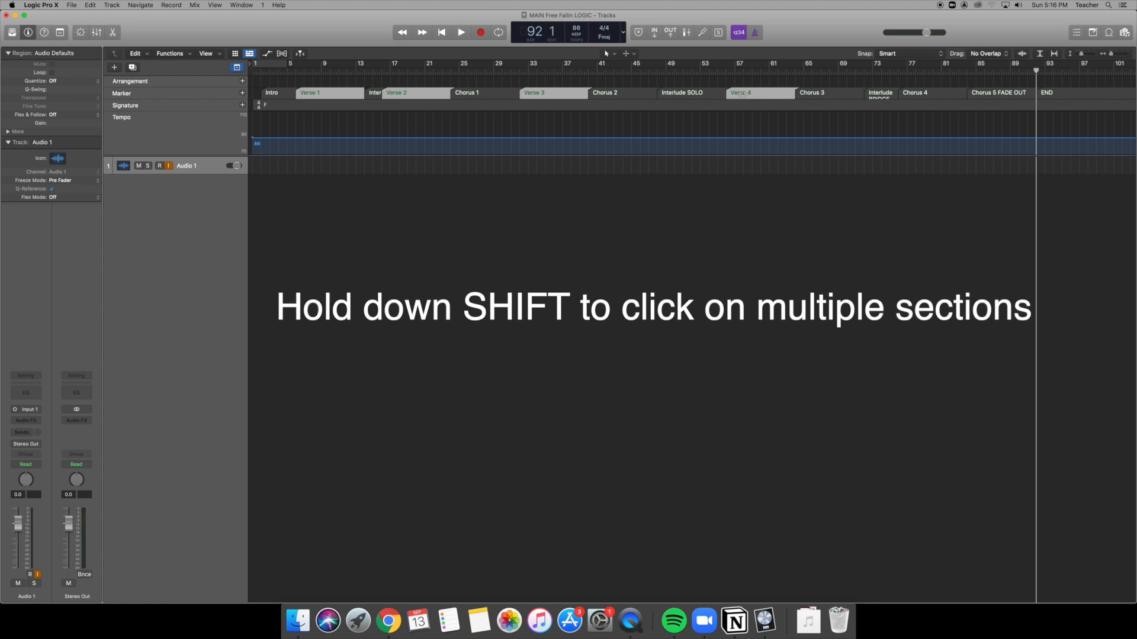
key("alt+c")
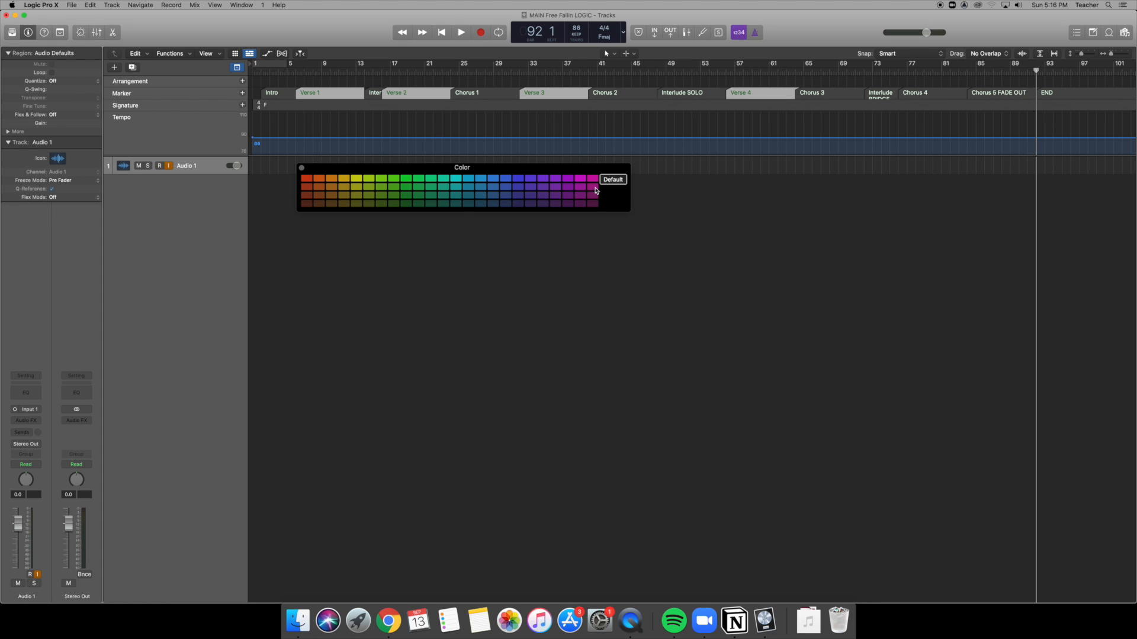
left_click(407, 204)
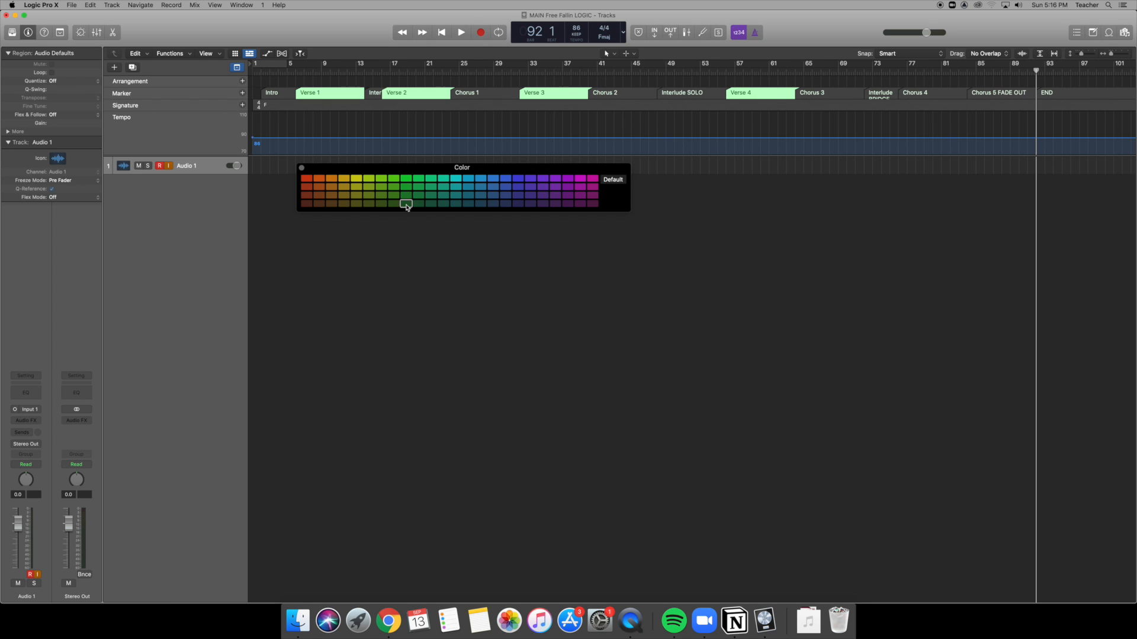
left_click(413, 239)
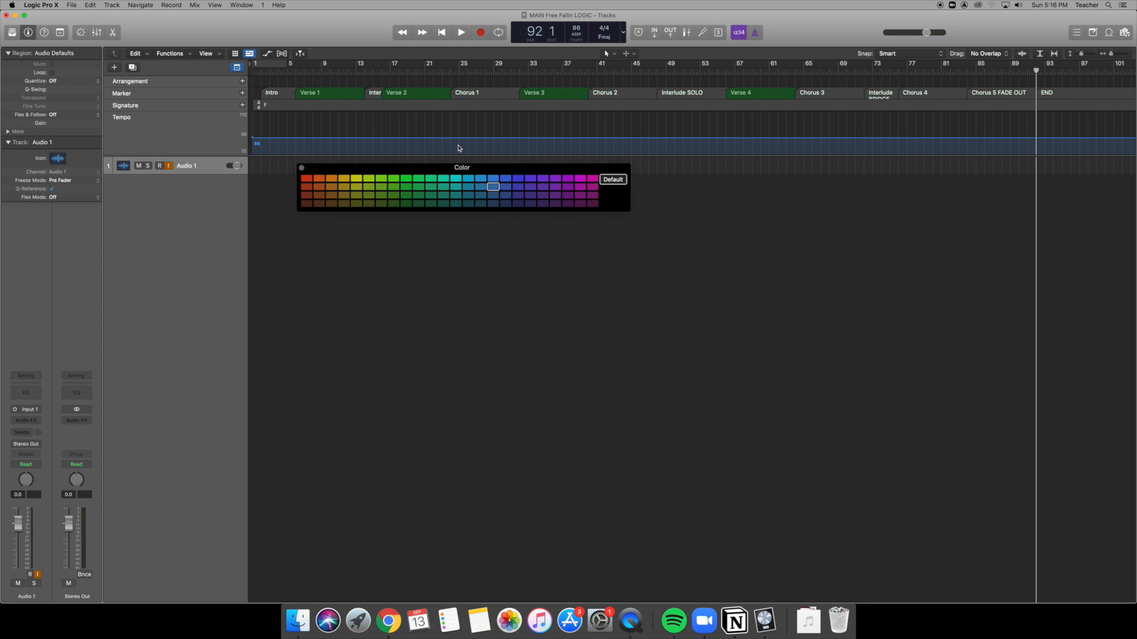
Color all five chorus markers, including Chorus 5 FADE OUT, bright turquoise
left_click(489, 94)
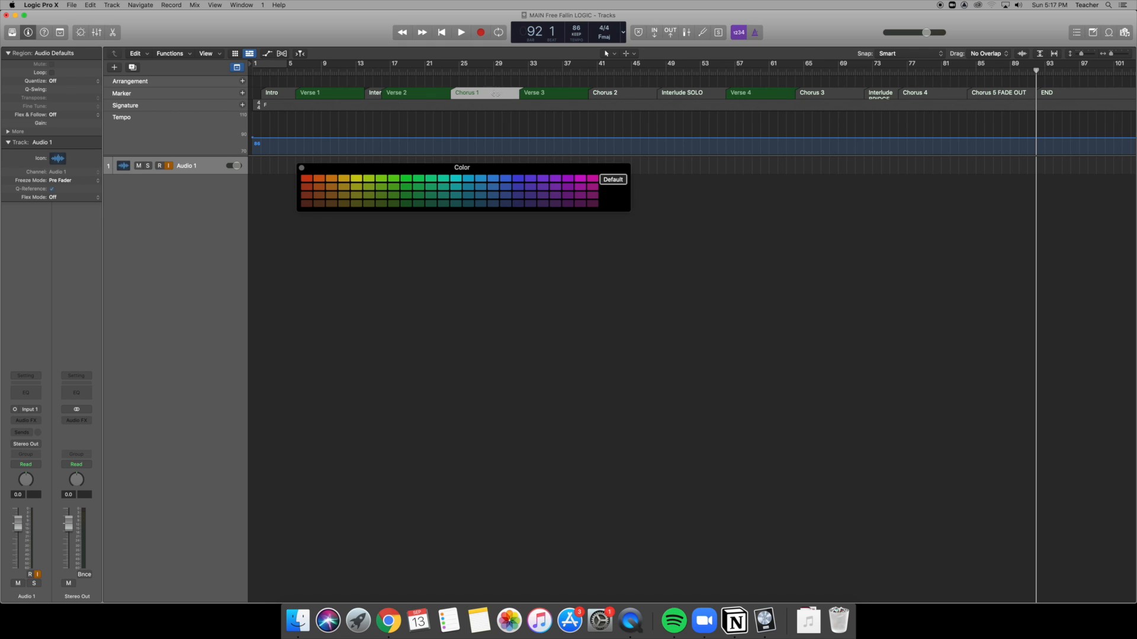
left_click(617, 93, "shift")
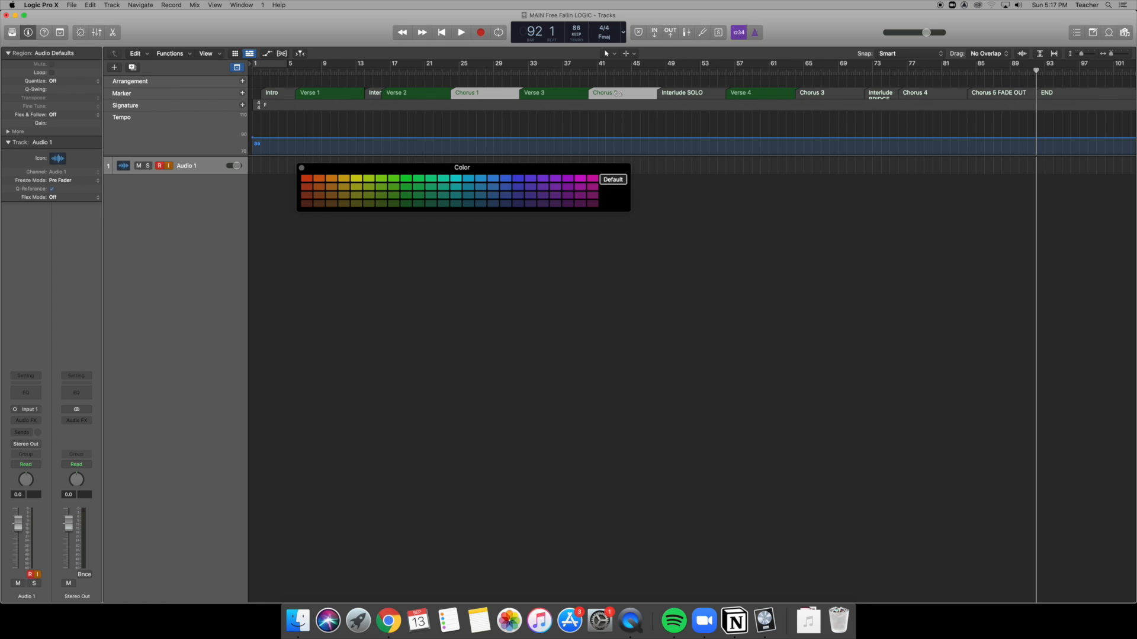
left_click(803, 93, "shift")
left_click(941, 93, "shift")
left_click(987, 93, "shift")
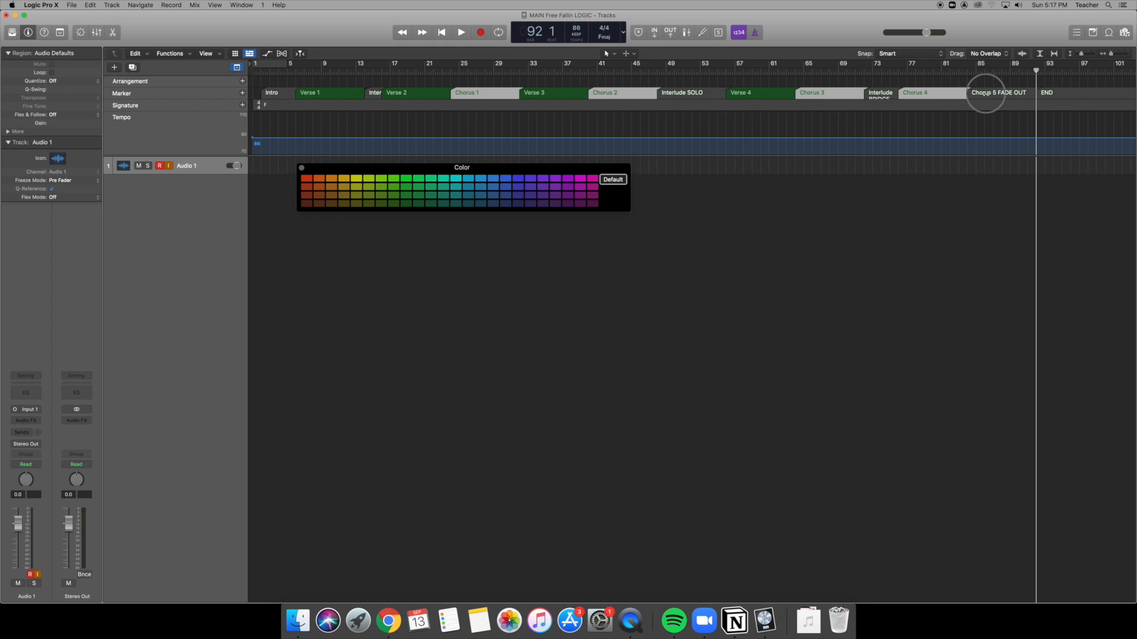
left_click(455, 181)
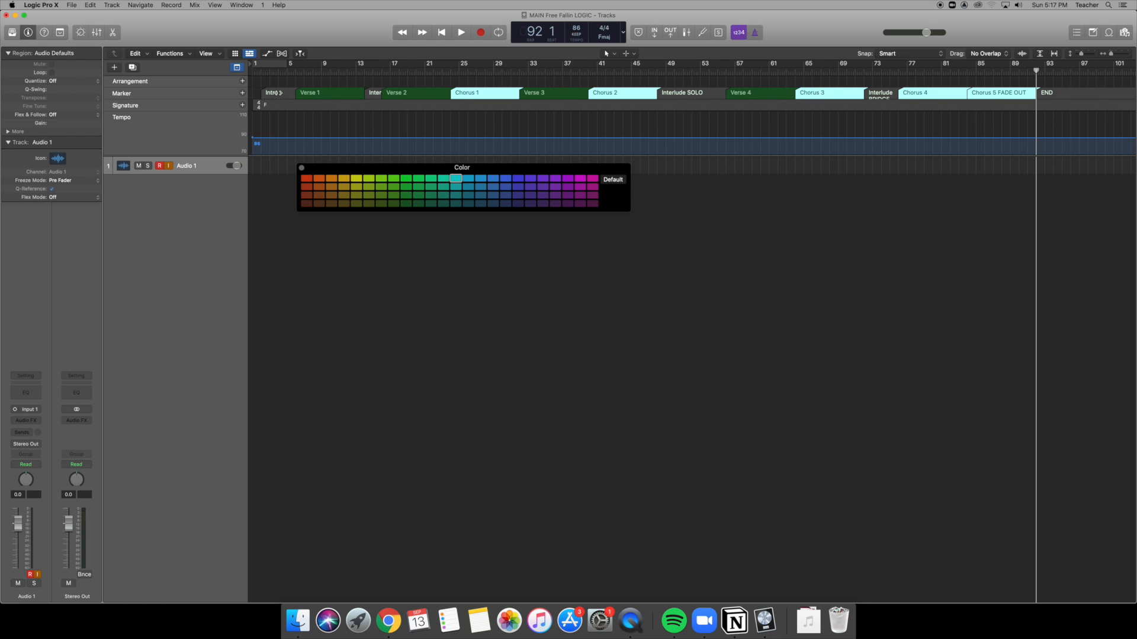
Color the Intro, Interlude, Interlude SOLO, Interlude BRIDGE and END markers with the darkest magenta shade
left_click(279, 93)
left_click(371, 93, "shift")
left_click(680, 93, "shift")
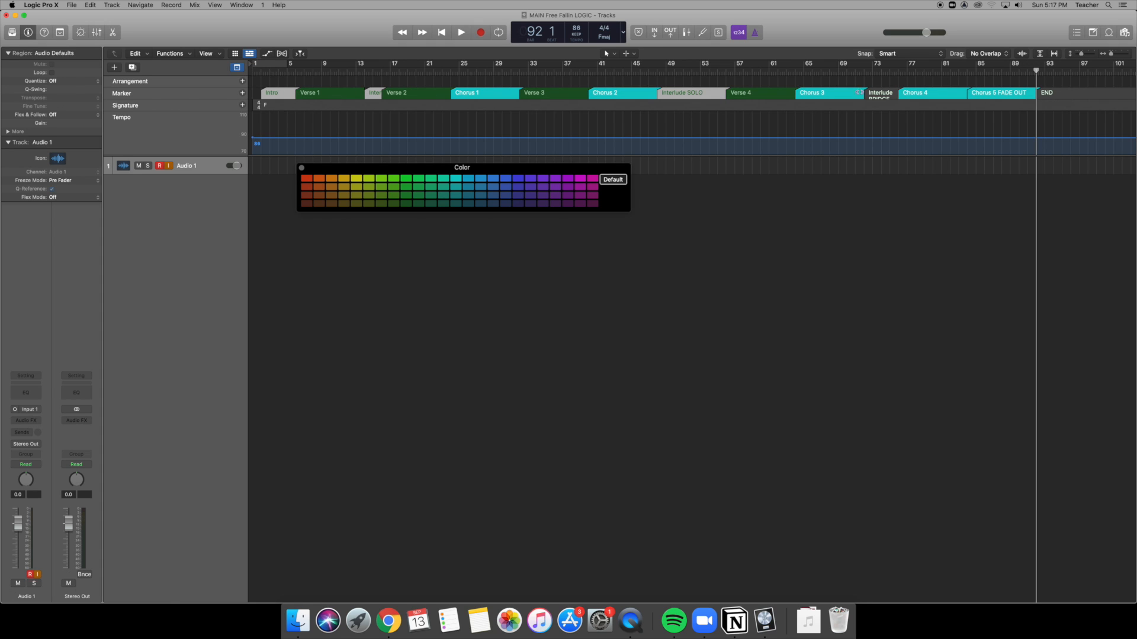
left_click(882, 93, "shift")
left_click(1047, 93, "shift")
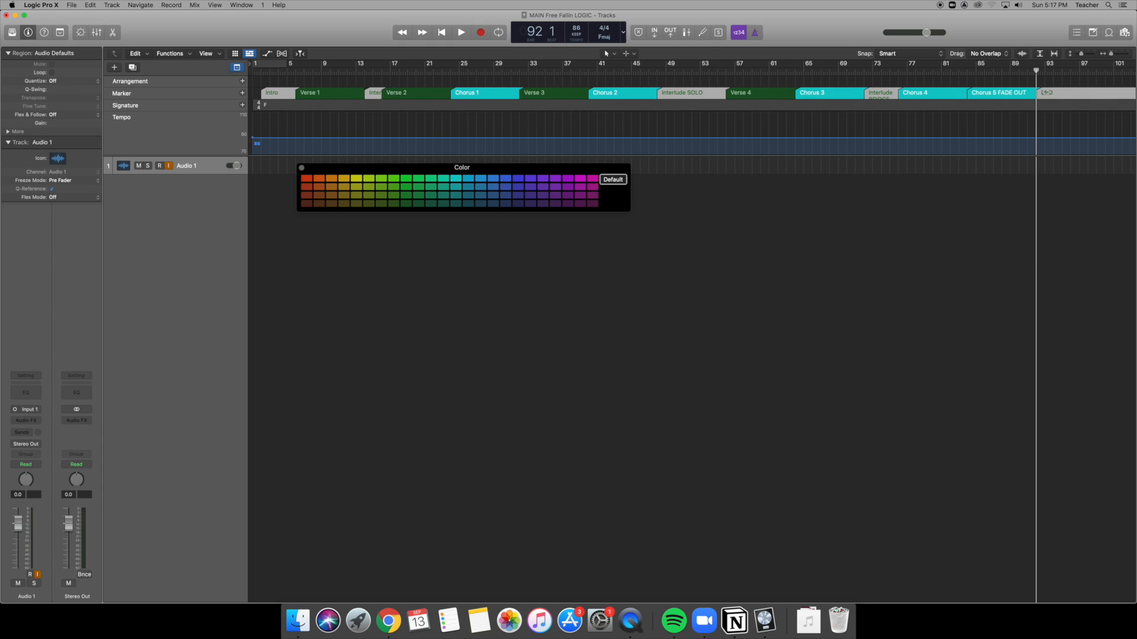
left_click(593, 203)
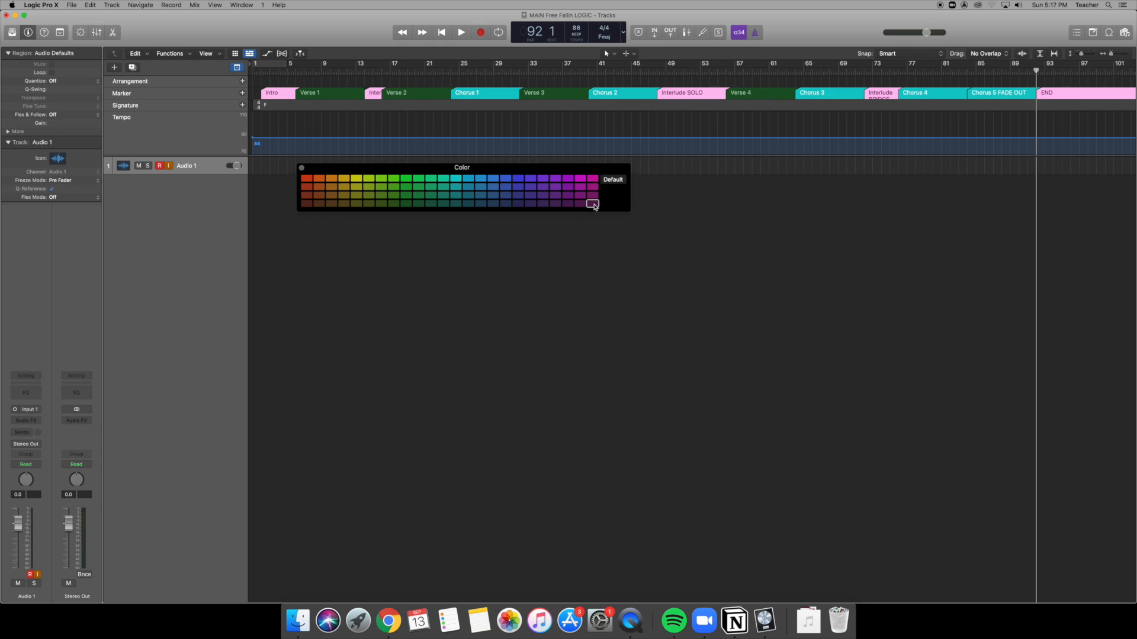
Close the color palette and hide the global tracks so the colored section markers show only in the ruler
left_click(302, 168)
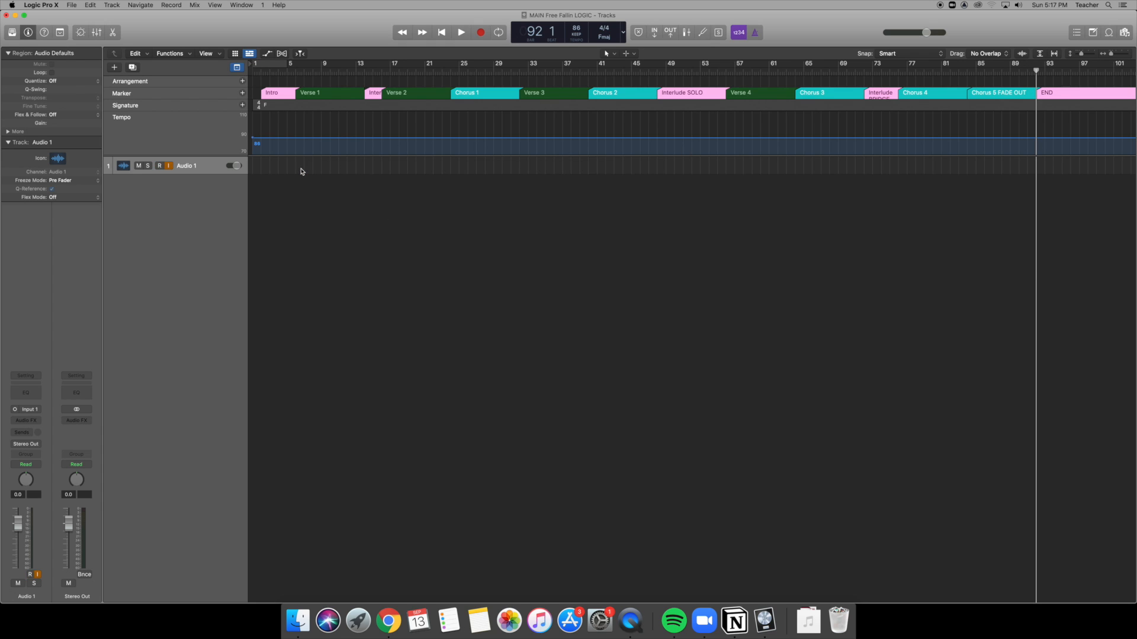
left_click(237, 67)
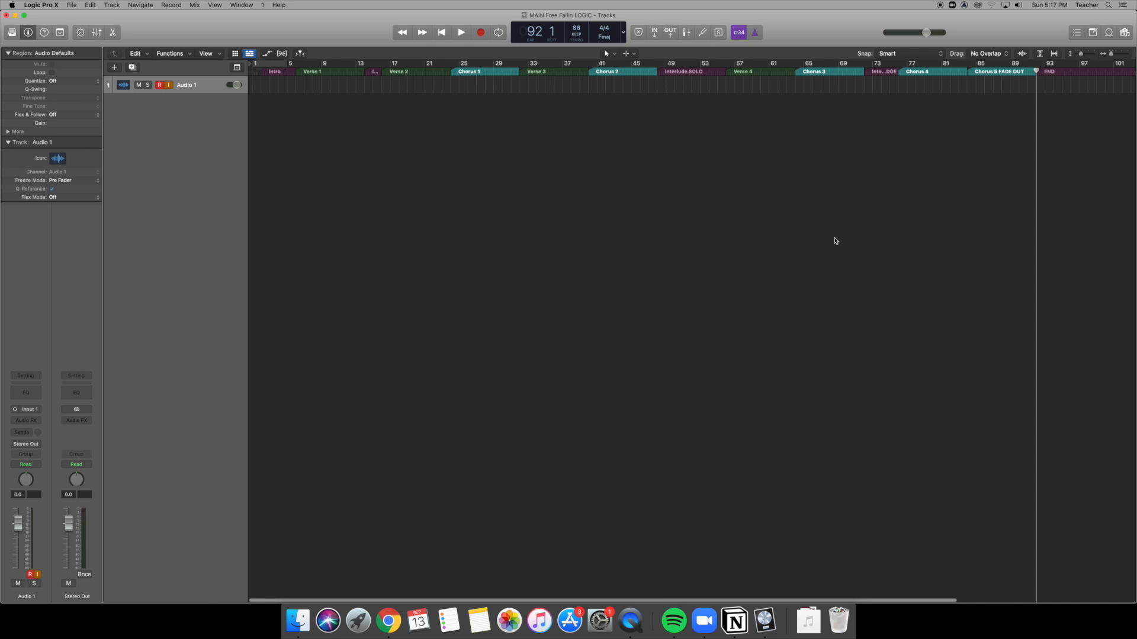
scroll(835, 241, "up", 5)
scroll(622, 213, "left", 3)
scroll(621, 213, "left", 10)
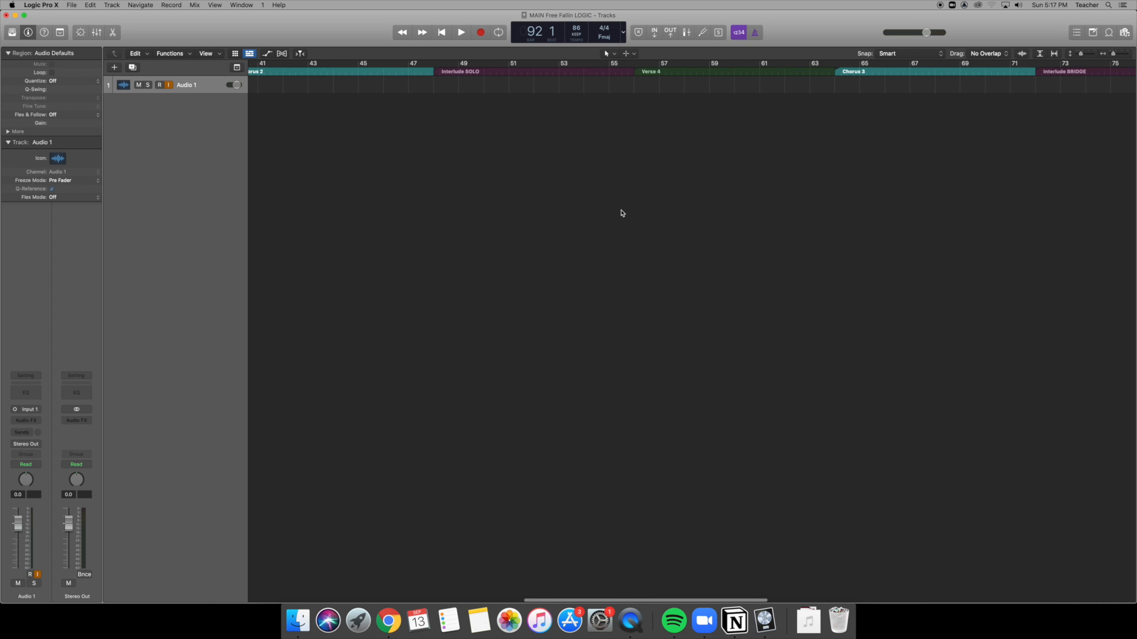
scroll(621, 213, "left", 2)
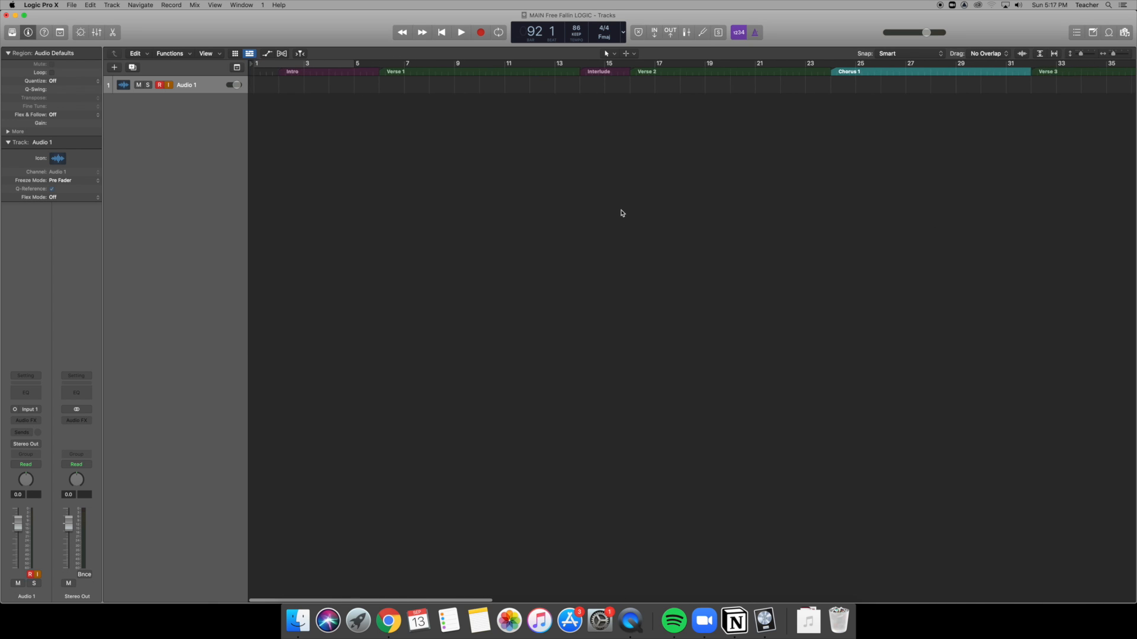
Save the MAIN Free Fallin LOGIC project under its existing name
left_click(71, 5)
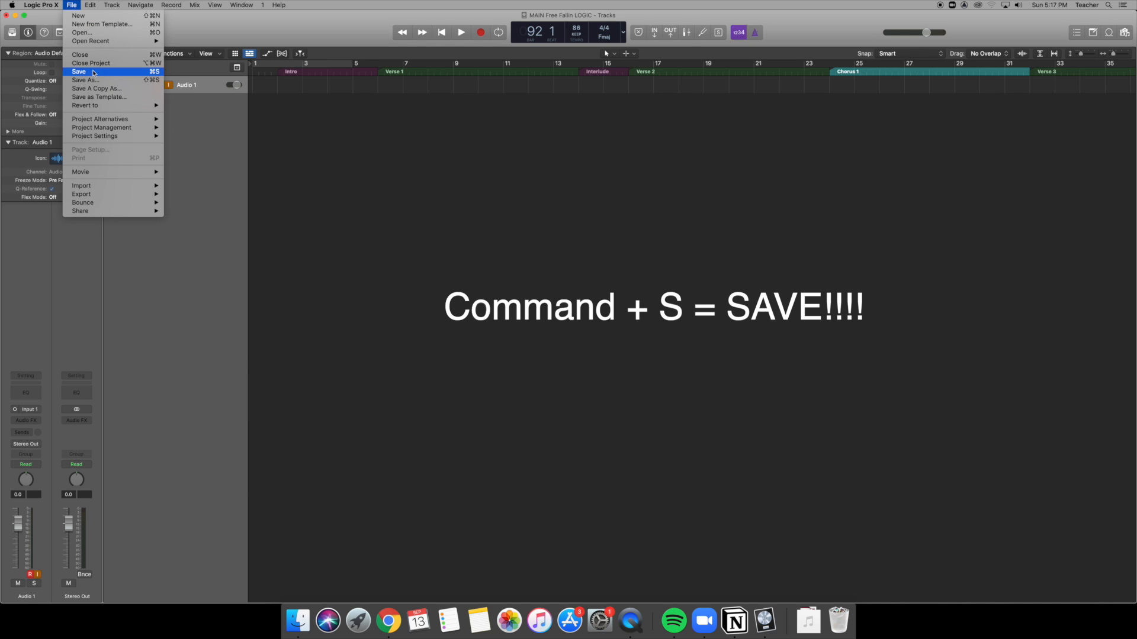
left_click(143, 73)
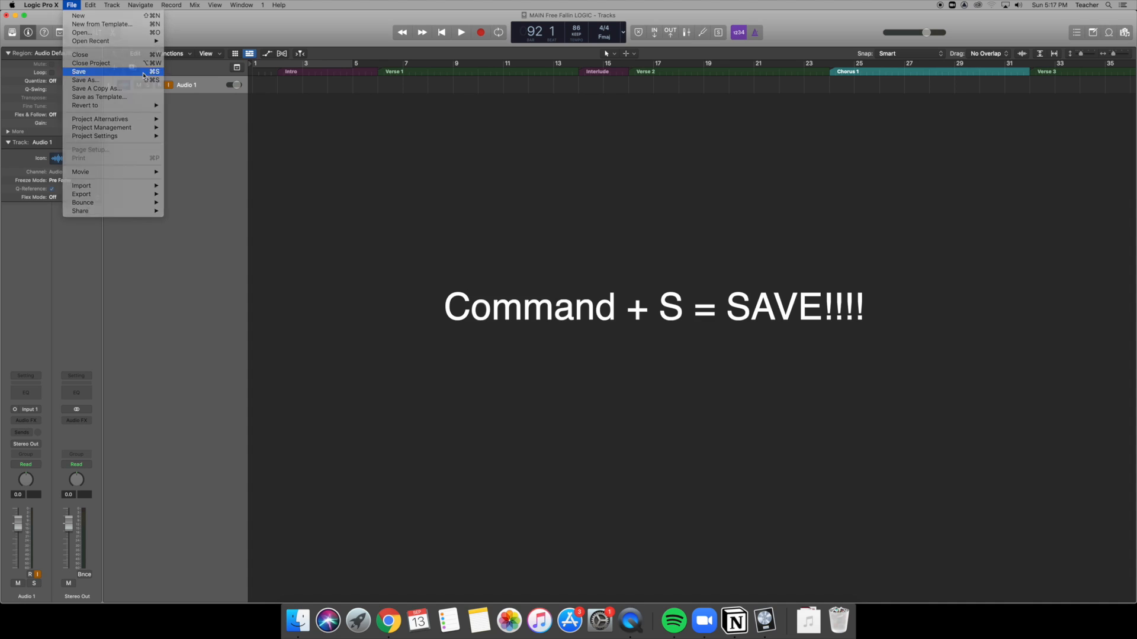